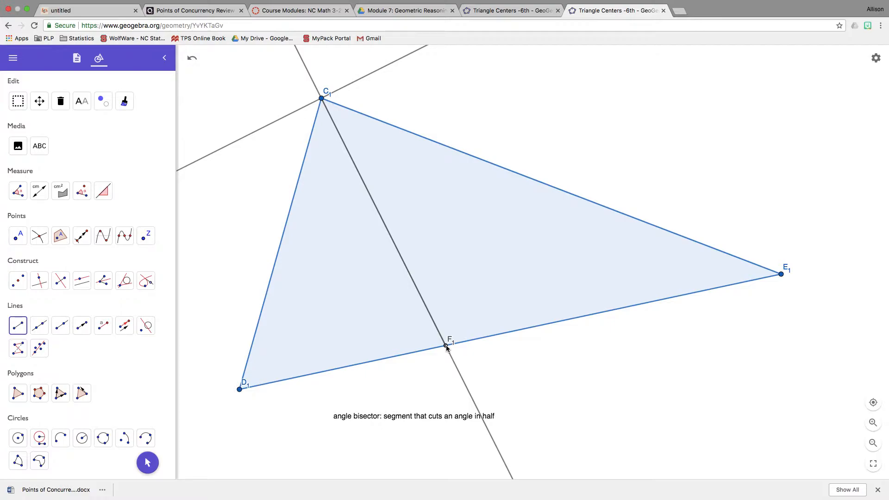
- Hide the two angle bisector lines through vertex C₁, keeping the segment from C₁ to F₁
click(103, 101)
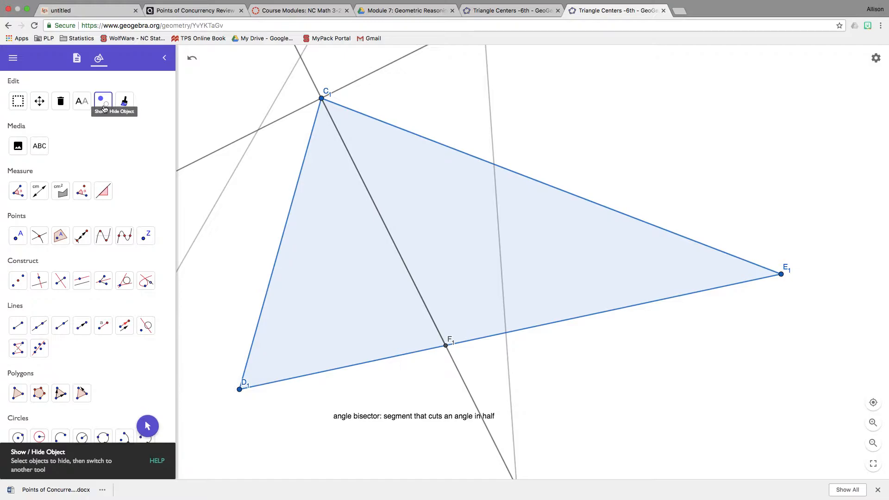
click(270, 125)
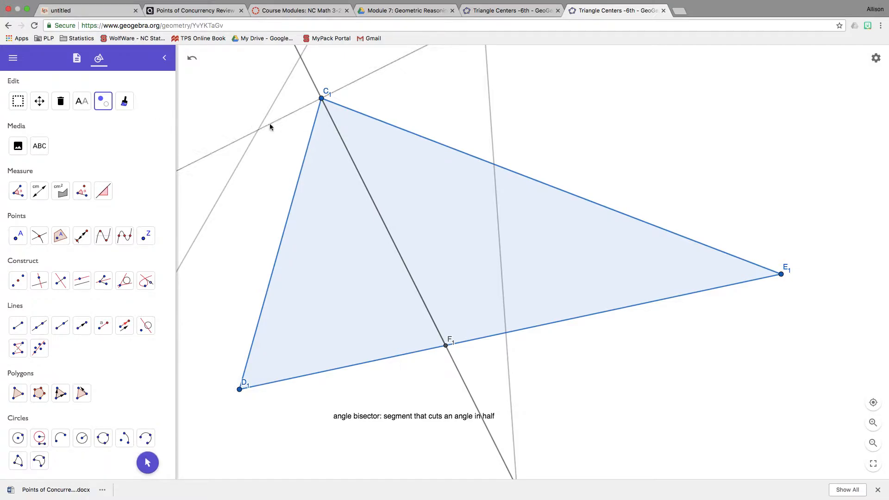
click(312, 79)
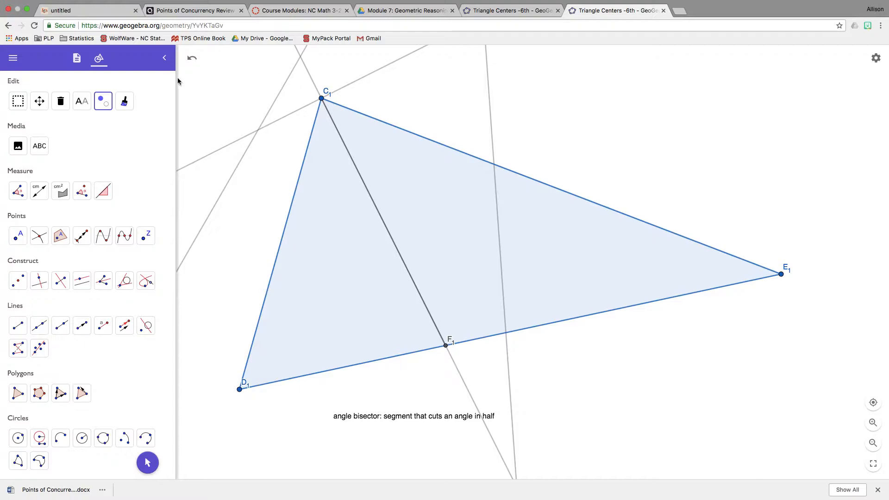
scroll(78, 160, up, 1)
scroll(78, 160, up, 1)
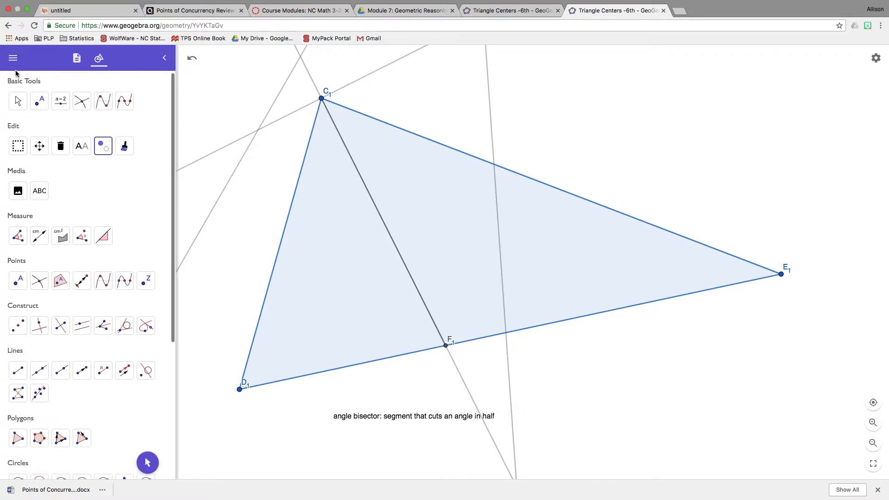
click(18, 99)
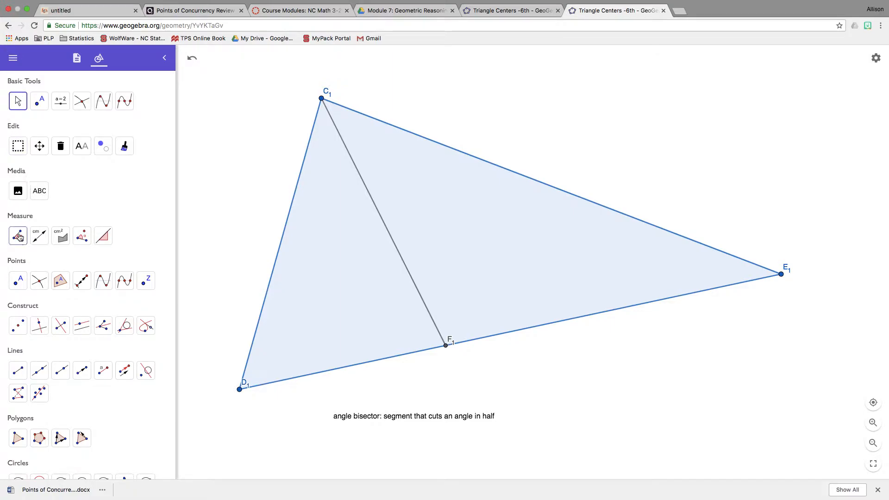
- Measure angles D₁C₁F₁ and F₁C₁E₁ on both sides of the segment from C₁, and move their labels apart
click(19, 236)
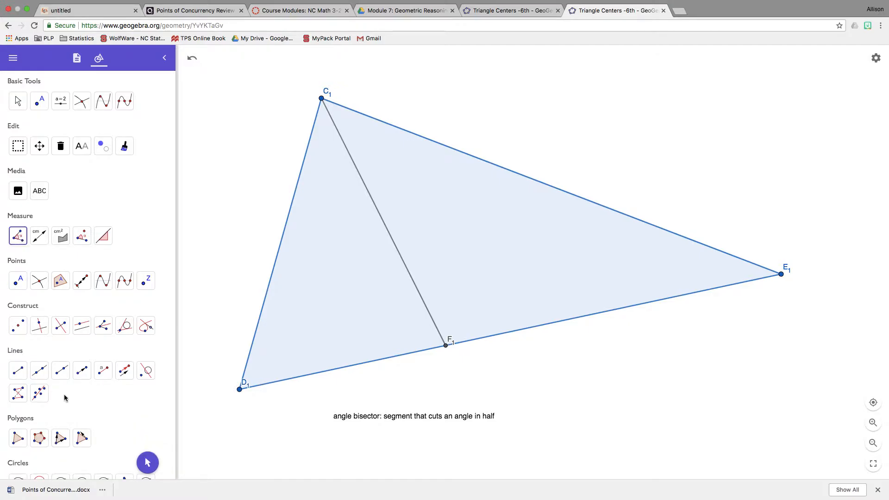
click(238, 393)
click(321, 99)
click(445, 346)
click(445, 345)
click(321, 98)
click(781, 274)
click(18, 101)
mouse_move(345, 108)
mouse_down()
mouse_move(361, 122)
mouse_move(321, 121)
mouse_move(350, 113)
mouse_up()
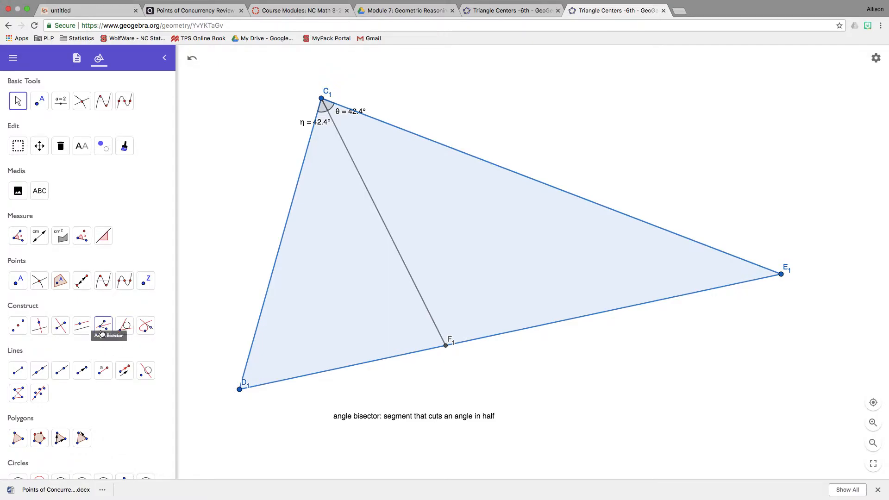
- Construct the angle bisectors at vertex D₁ from sides C₁D₁ and D₁E₁
click(102, 326)
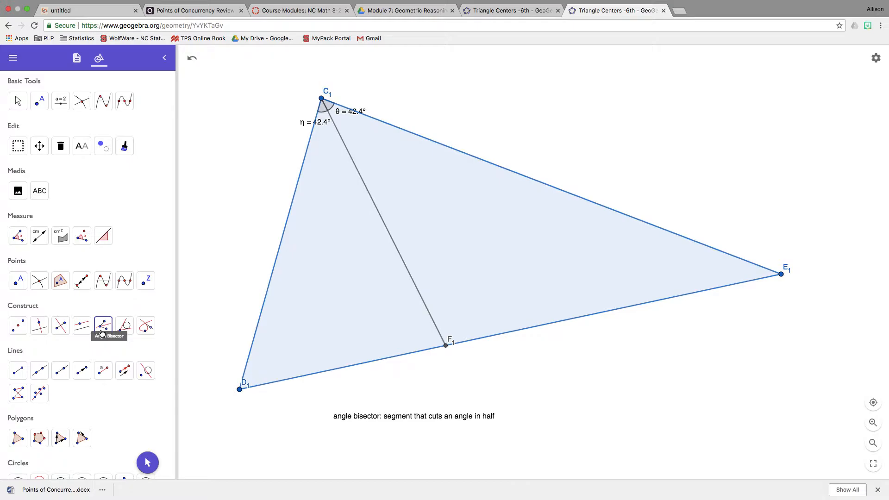
click(104, 328)
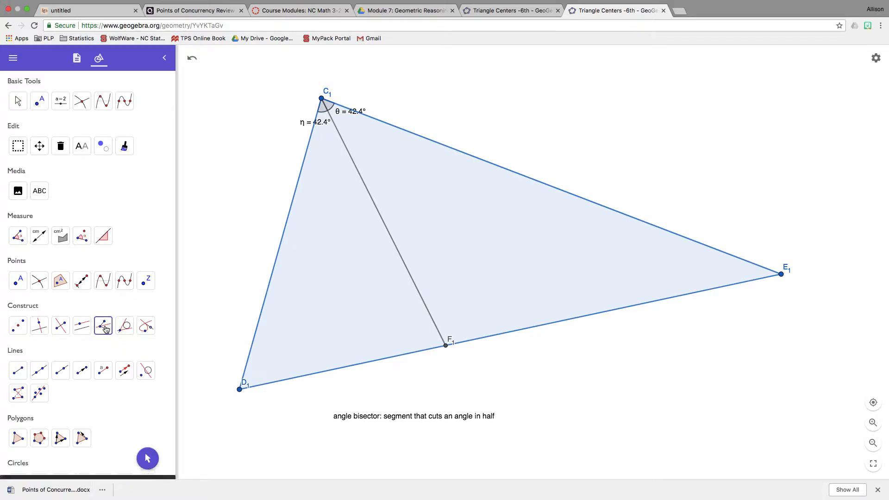
click(250, 355)
click(265, 381)
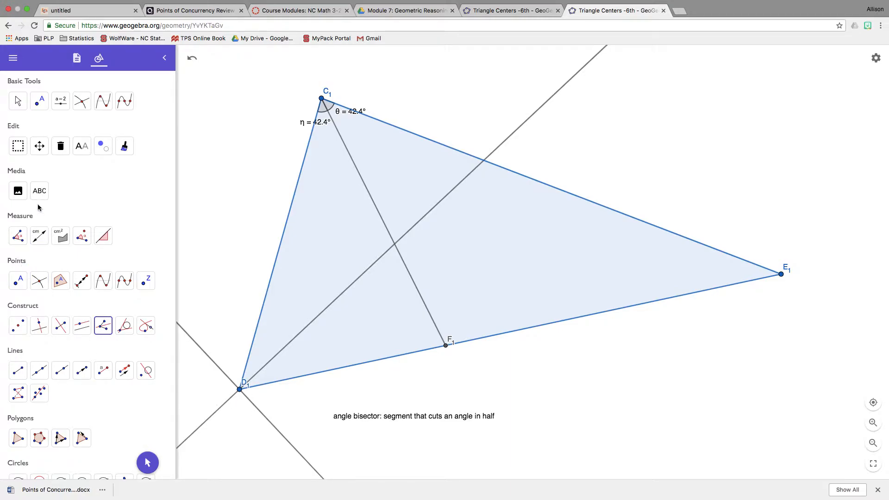
- Draw a segment from D₁ to the point where its interior angle bisector meets side C₁E₁
click(20, 365)
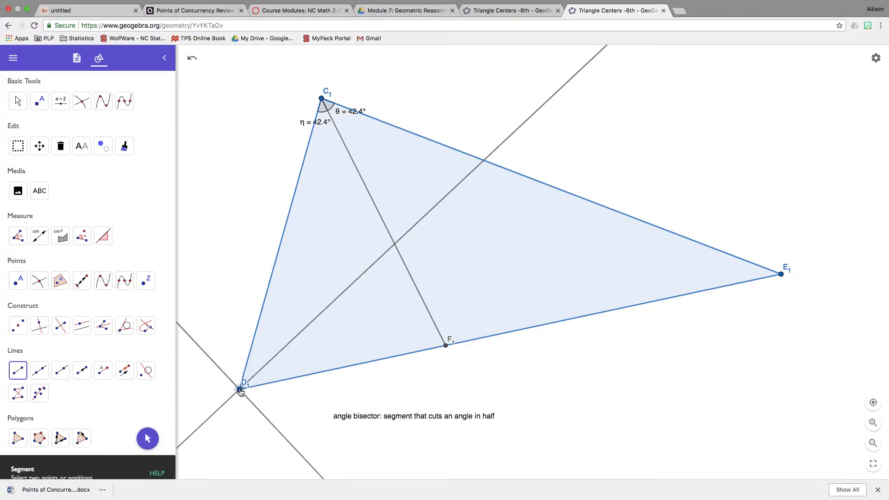
click(240, 390)
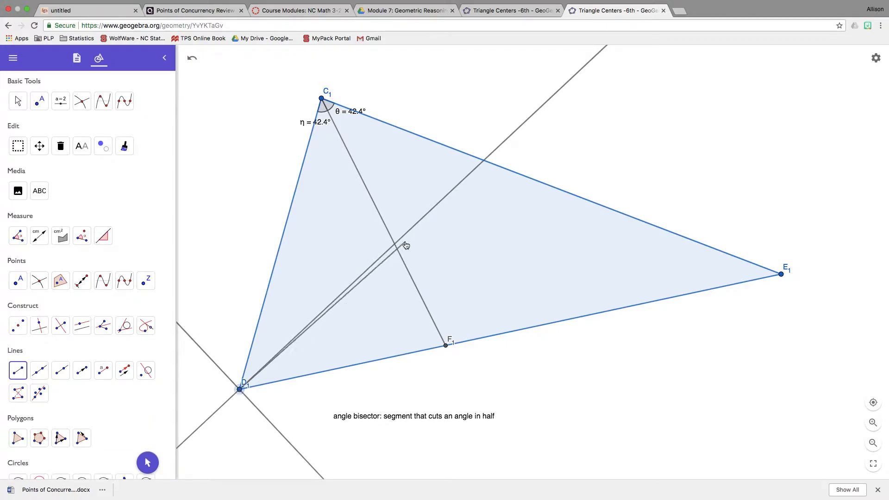
click(485, 161)
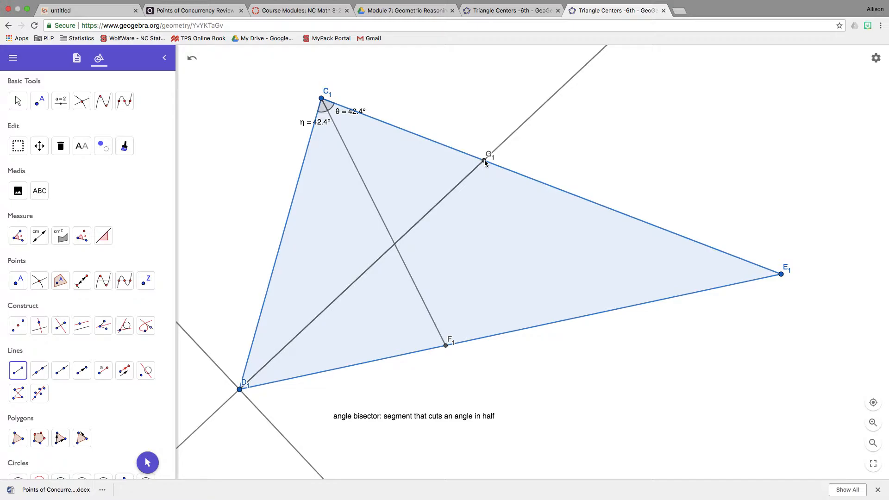
- Hide both angle bisector lines through D₁, leaving the segment from D₁ to G₁ shown
click(104, 150)
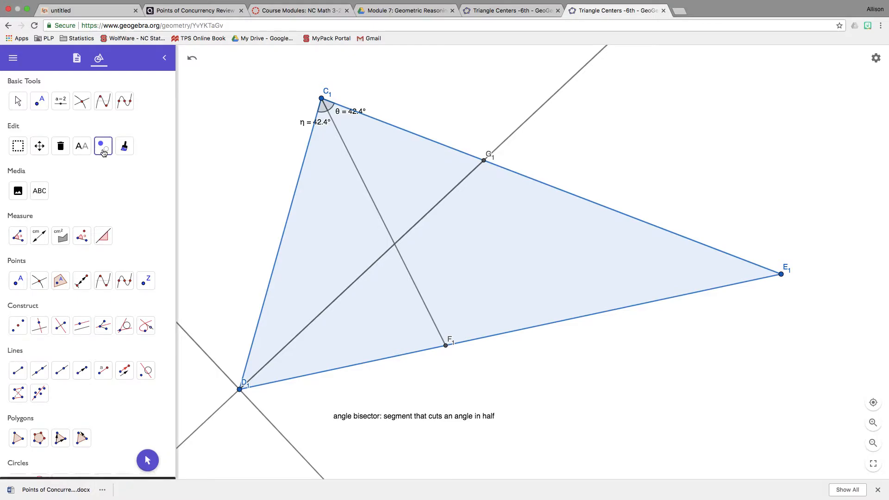
click(213, 363)
click(223, 402)
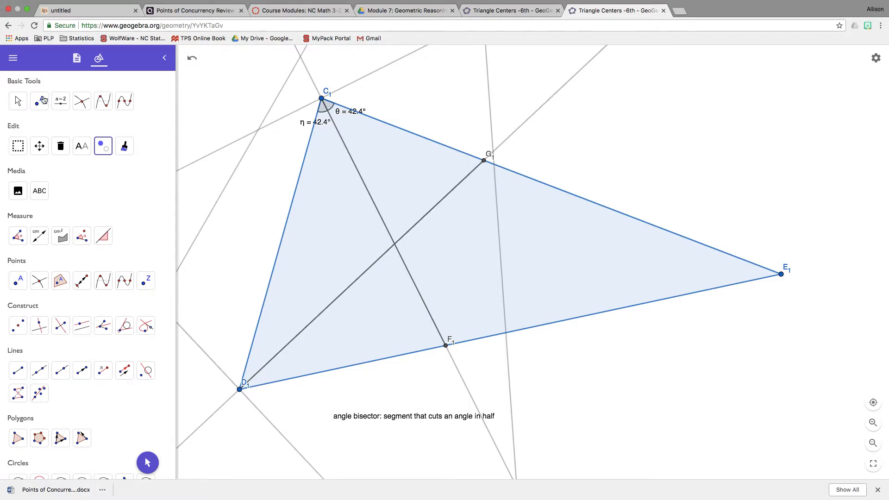
click(20, 106)
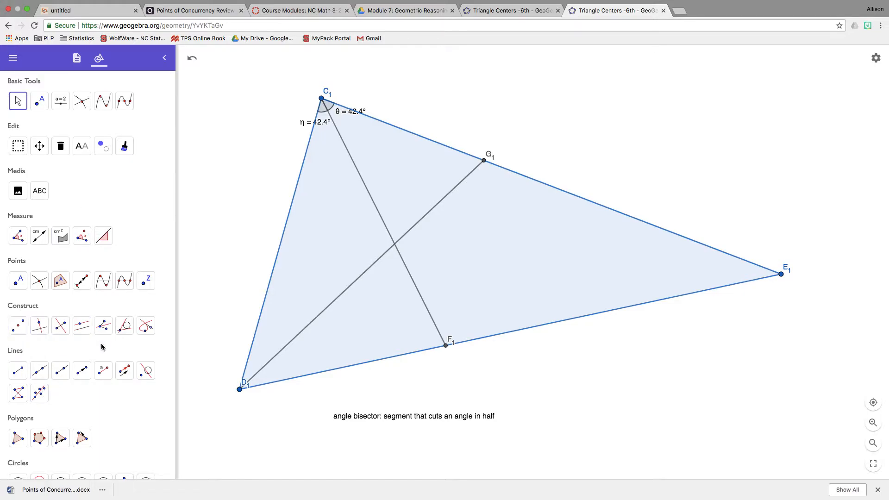
- Measure angle C₁D₁G₁ and move its label above vertex D₁
click(18, 235)
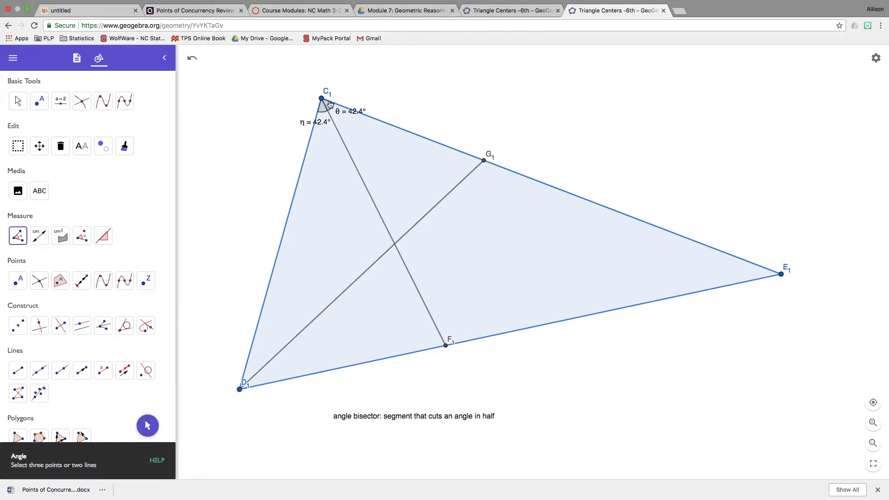
click(240, 388)
click(483, 160)
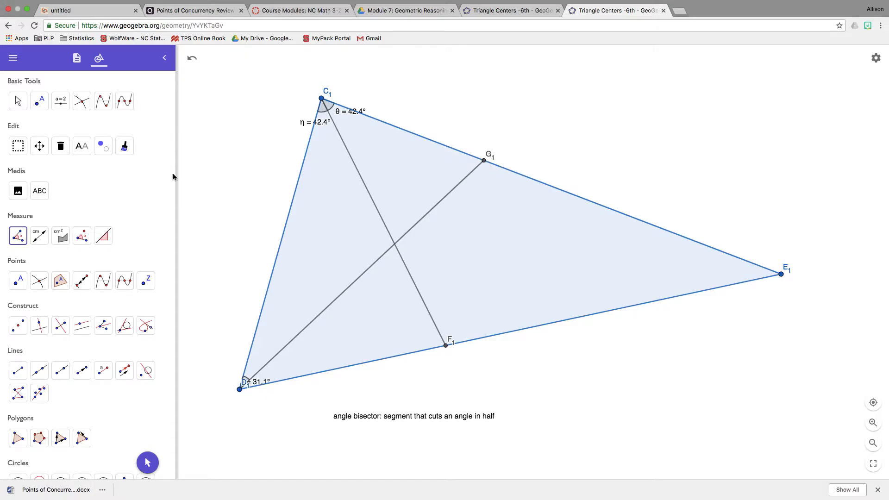
click(27, 109)
drag(241, 385, 232, 368)
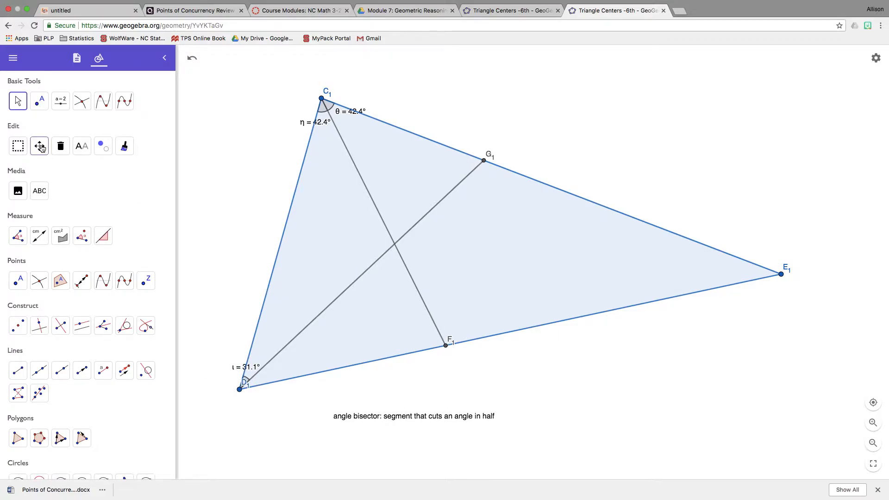
- Measure angle G₁D₁E₁ and move its label clear of vertex D₁, inside the triangle
click(23, 234)
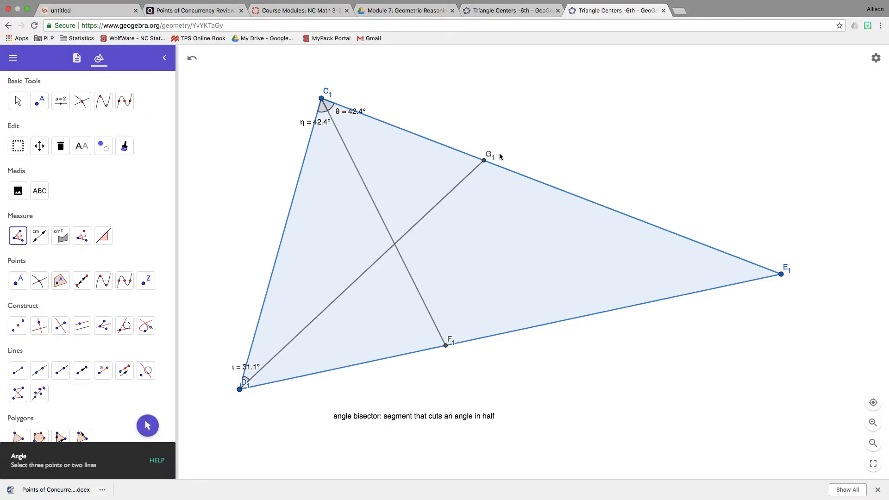
click(241, 390)
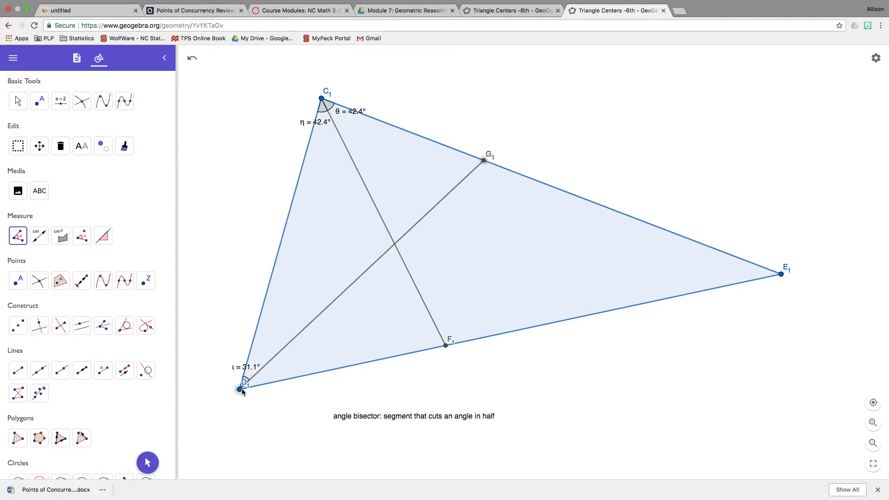
click(781, 275)
key(Escape)
drag(270, 386, 288, 376)
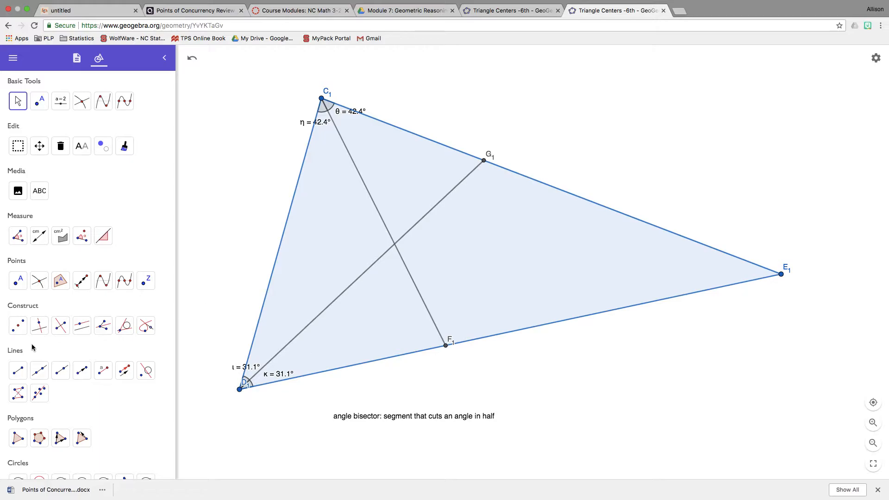
- Construct the angle bisectors at vertex E₁ from sides D₁E₁ and C₁E₁
click(106, 326)
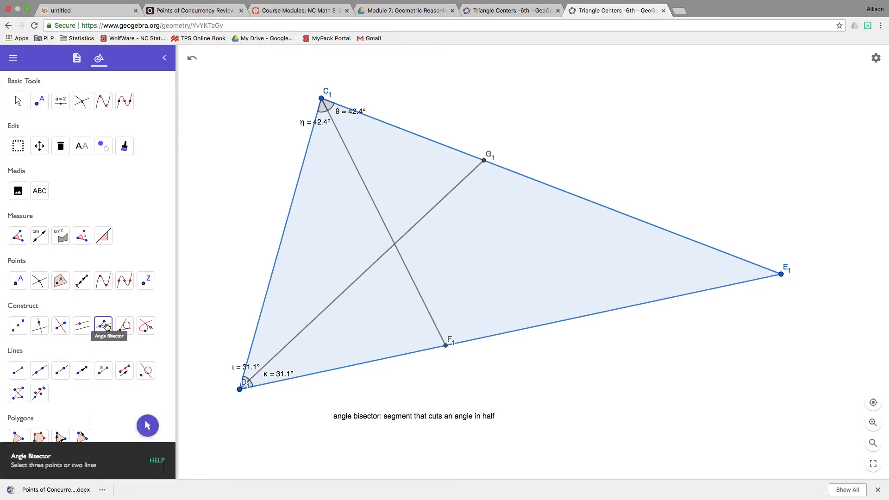
click(734, 284)
click(740, 259)
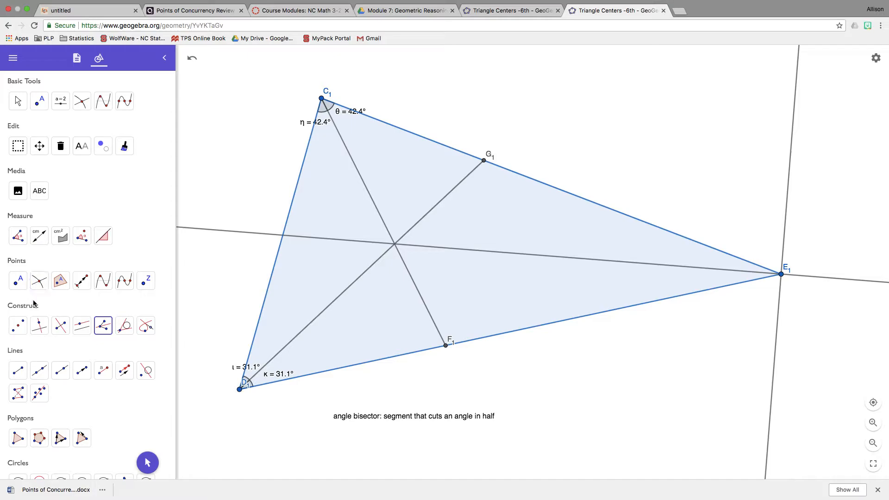
- Draw a segment from E₁ to the point where its interior angle bisector meets side C₁D₁
click(26, 374)
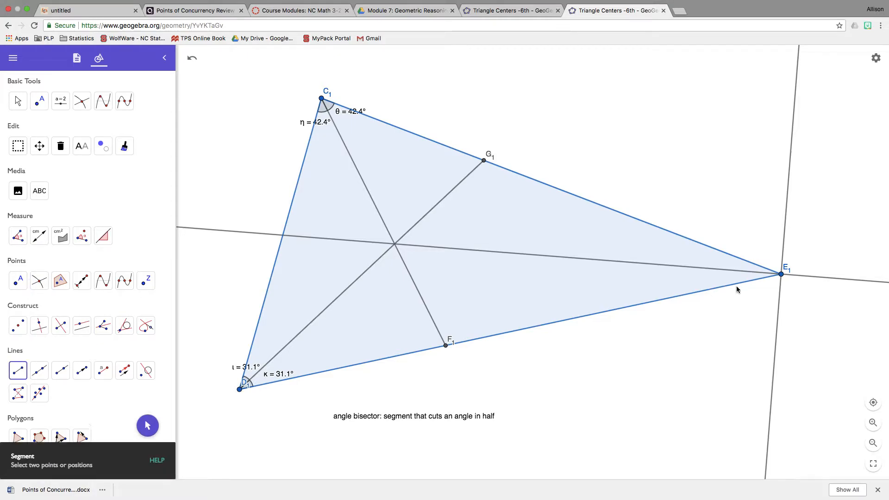
click(781, 275)
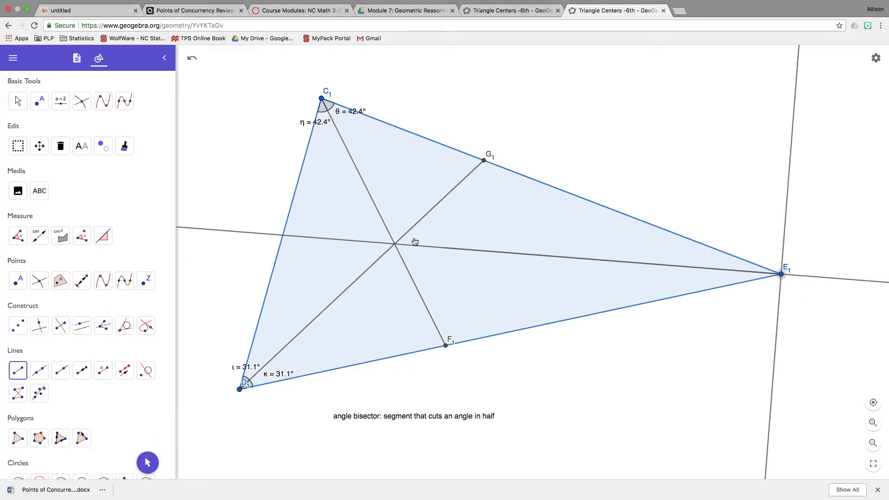
click(283, 236)
- Hide both angle bisector lines through E₁, leaving the segment from E₁ to H₁ shown
click(103, 147)
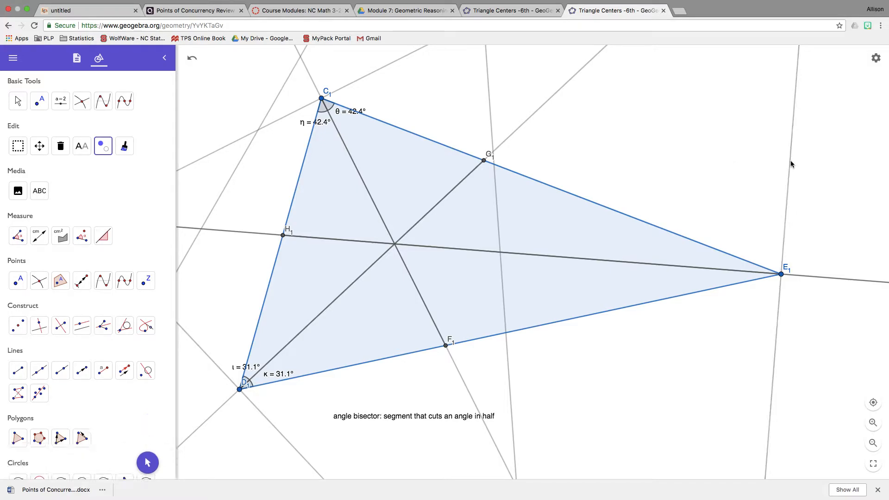
click(831, 278)
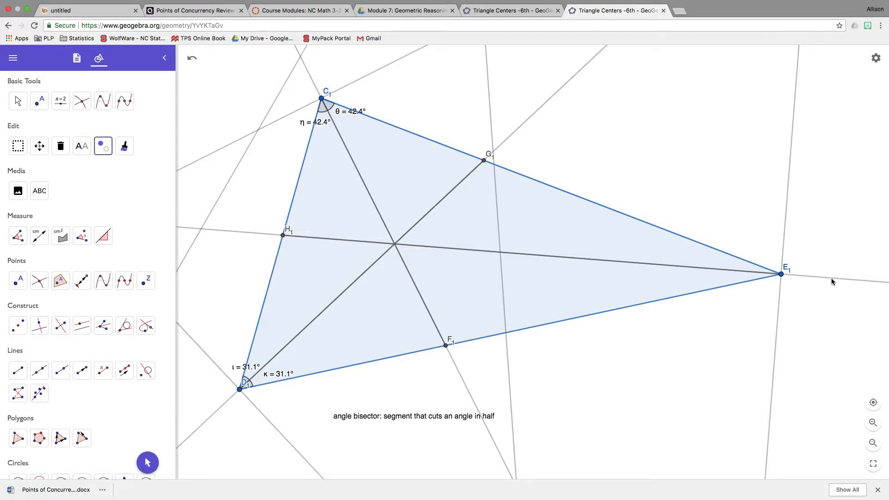
click(18, 100)
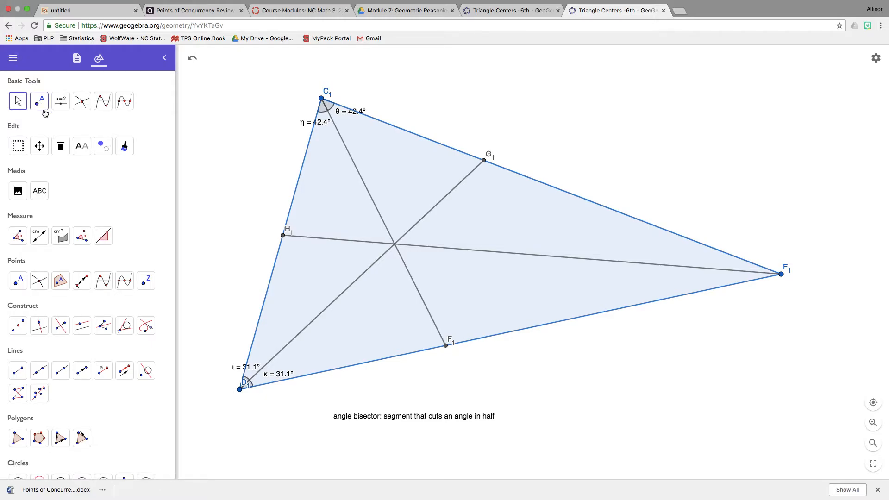
- Measure angles C₁E₁H₁ and H₁E₁D₁ on both sides of the bisector segment from E₁
click(18, 237)
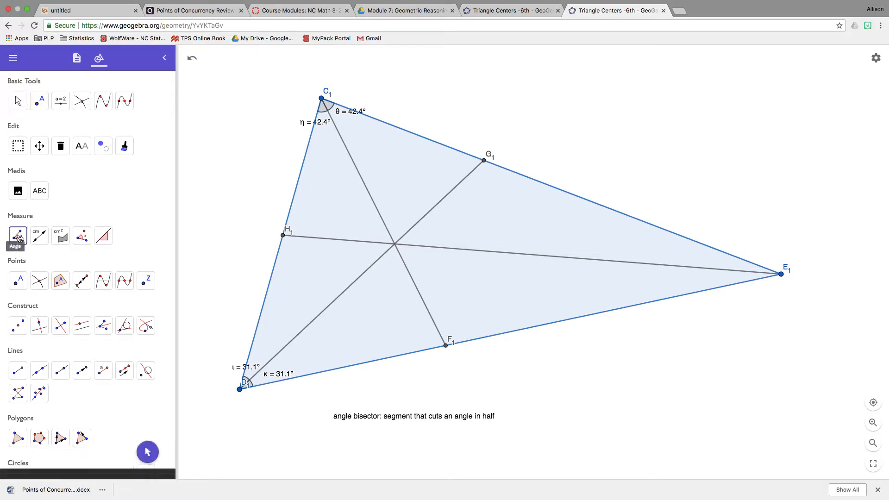
click(322, 99)
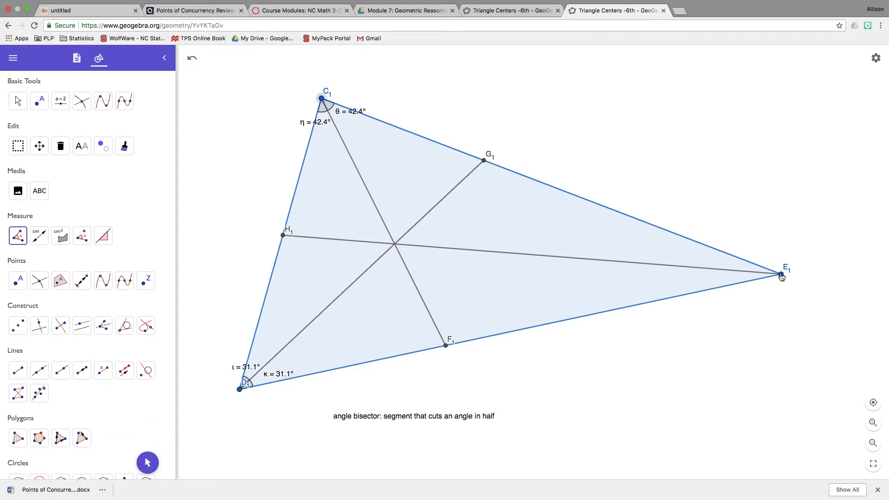
click(781, 274)
click(283, 235)
click(239, 389)
click(781, 274)
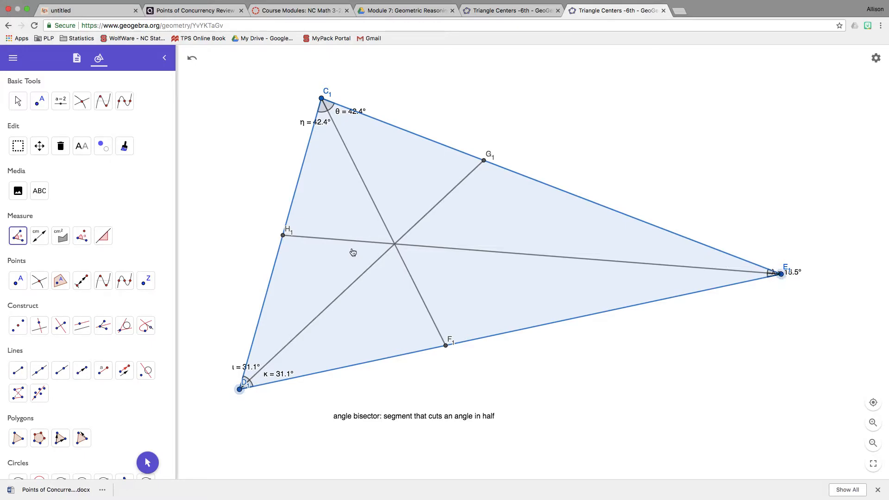
click(282, 236)
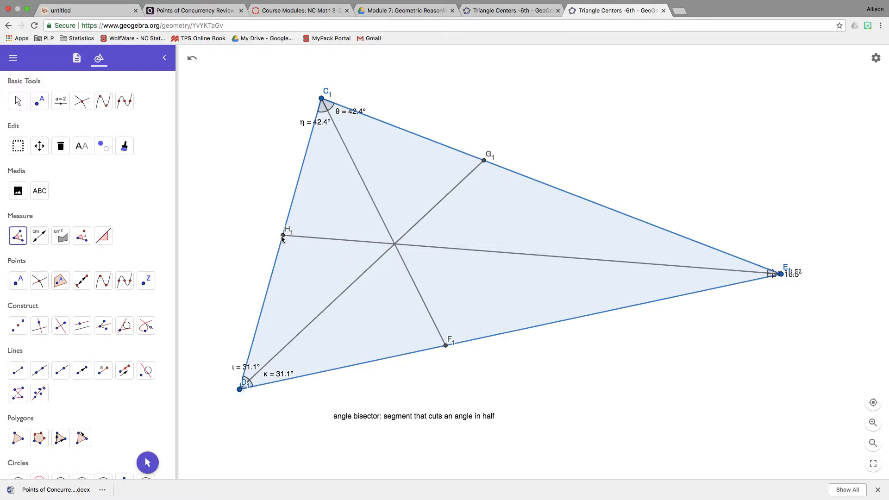
- Move both angle labels at E₁ inside the triangle and reshape it by shifting vertex E₁ inward and slightly down
click(17, 100)
drag(786, 278, 762, 267)
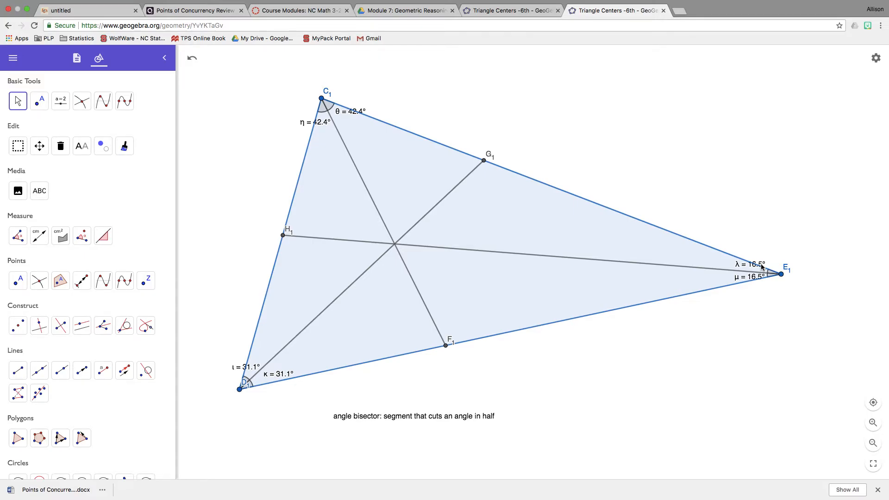
click(19, 103)
drag(786, 281, 712, 330)
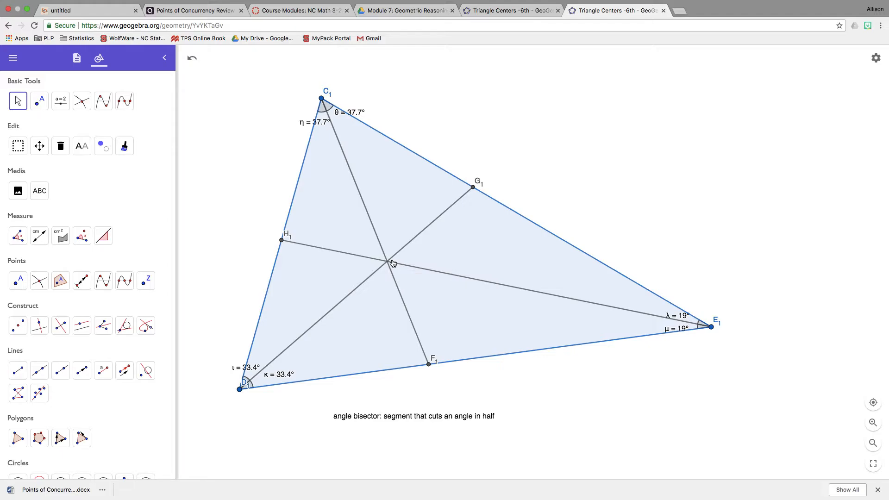
- Mark the intersection point of the angle bisector segments inside triangle C₁D₁E₁
click(39, 286)
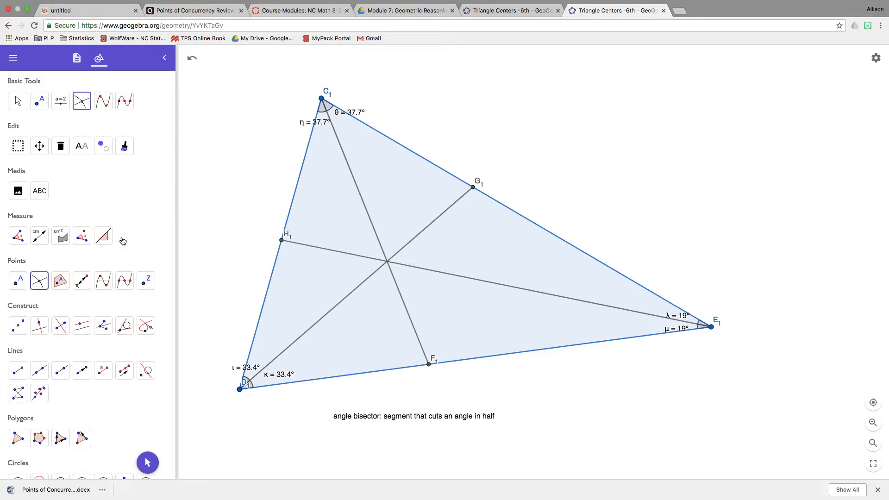
click(376, 239)
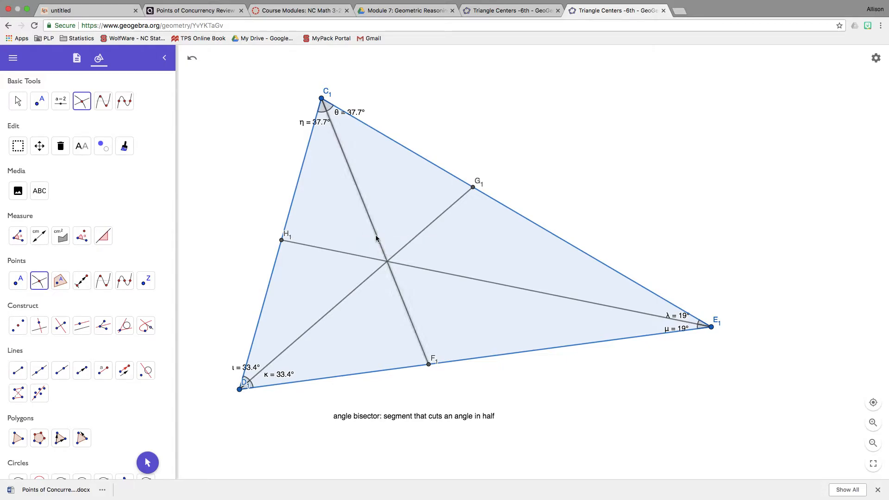
click(370, 258)
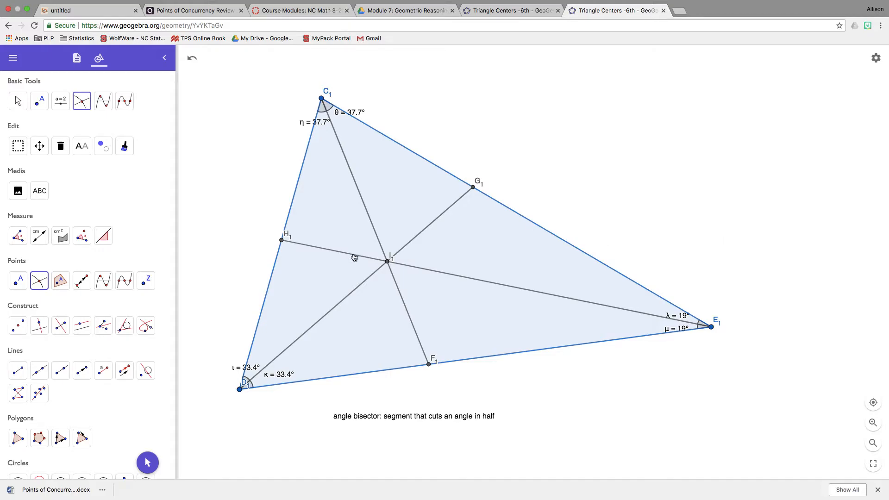
- Rename the point where the bisector segments meet as Incenter
click(18, 101)
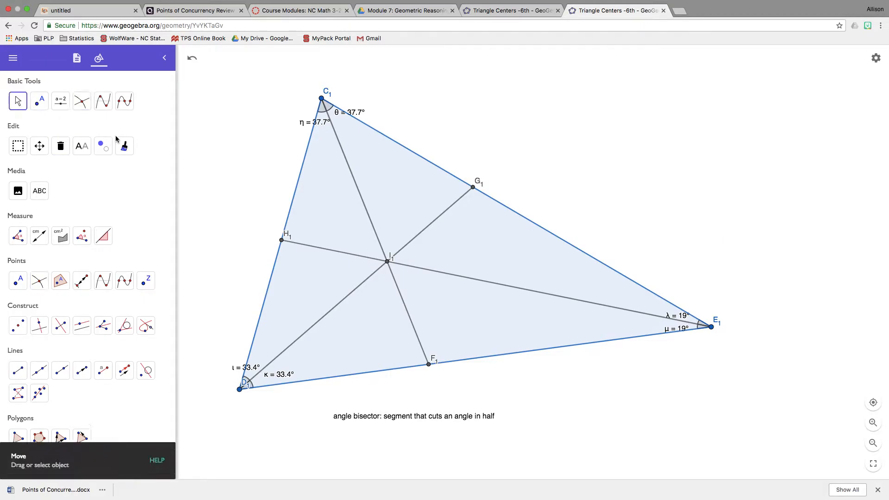
click(390, 260)
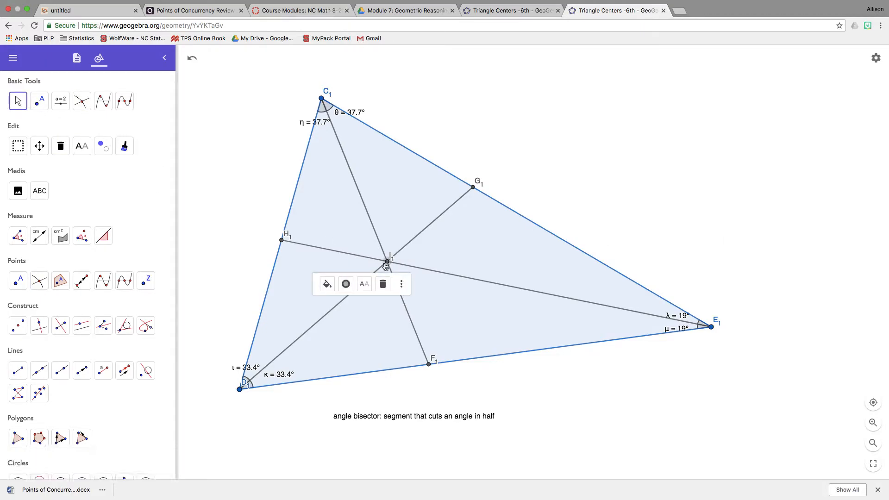
click(364, 283)
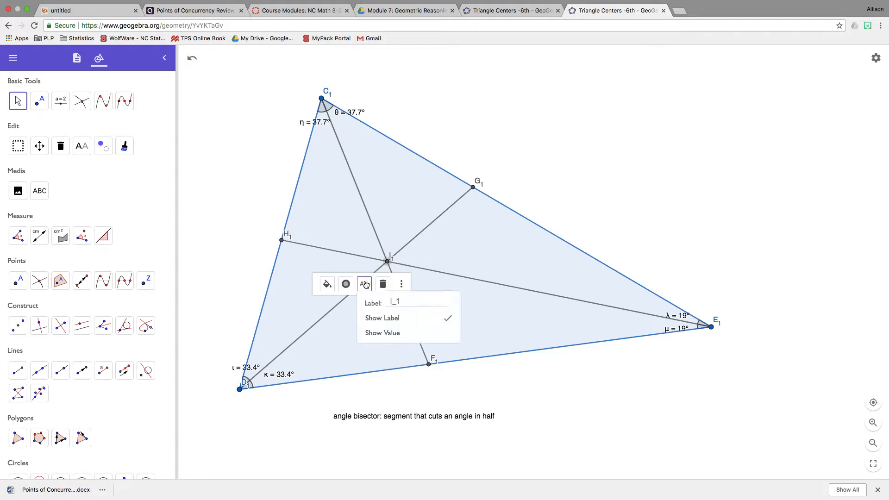
key(BackSpace)
key(BackSpace)
text(Incenter)
click(649, 406)
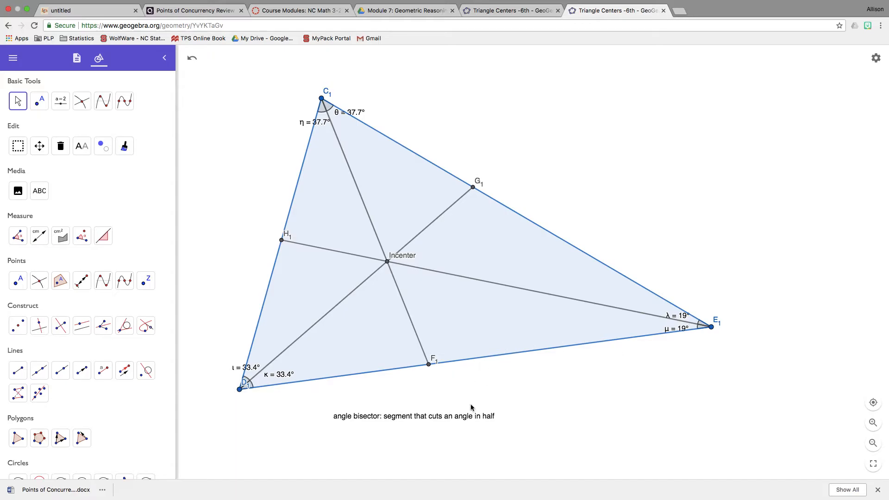
- Add the line "incenter: the intersection of the angle bisectors of a triangle" below the angle bisector definition in the text note
click(464, 418)
double_click(454, 422)
click(523, 247)
key(Return)
text(incenter: Th)
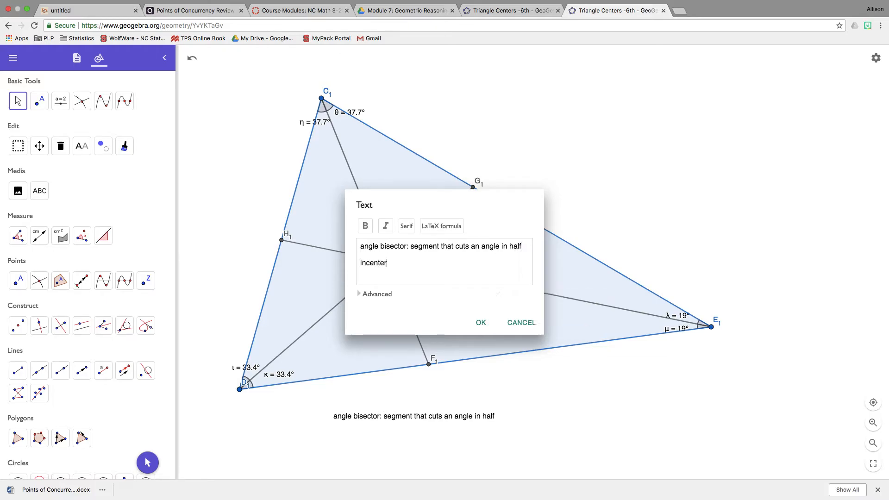
key(BackSpace)
key(BackSpace)
text(the intersection of the angle bisecto)
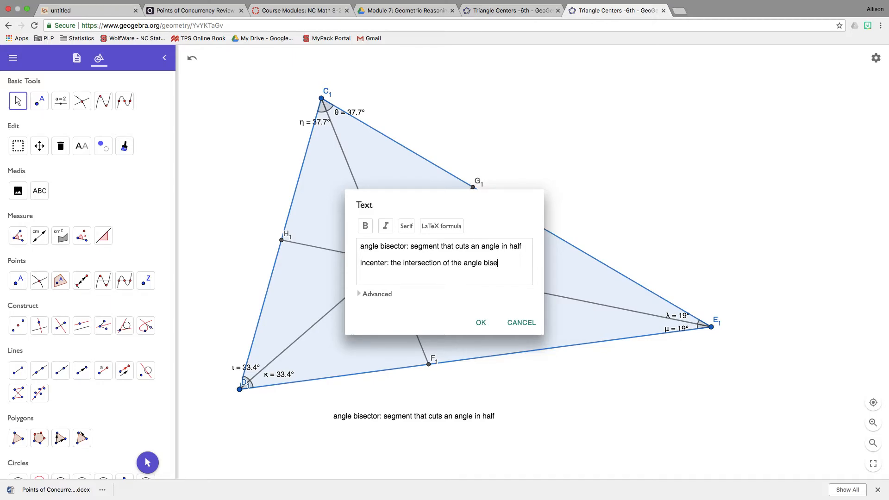
key(BackSpace)
text(ors of a trigan)
key(BackSpace)
key(BackSpace)
key(BackSpace)
text(ang.)
key(BackSpace)
text(le.)
- Add the closing line "The incenter always stays inside the triangle." to the text note and apply the edit
key(Return)
key(Return)
text(The incenter always stays ins)
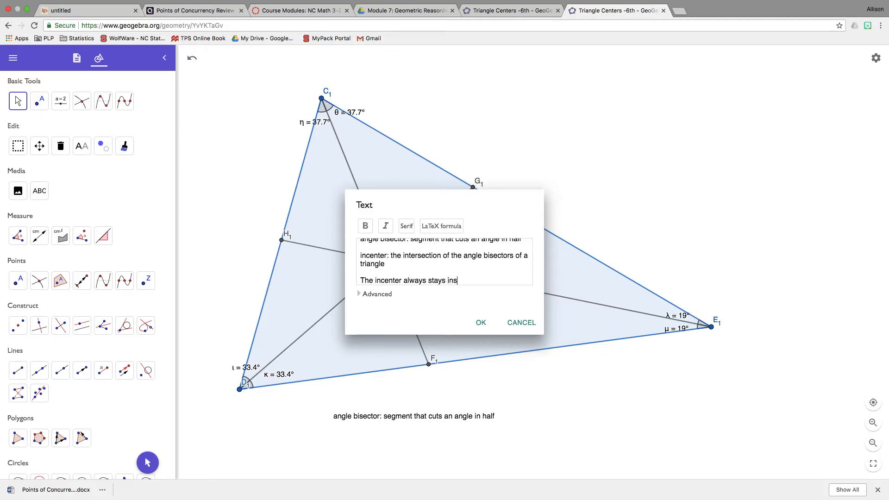
text(ide the triangle.)
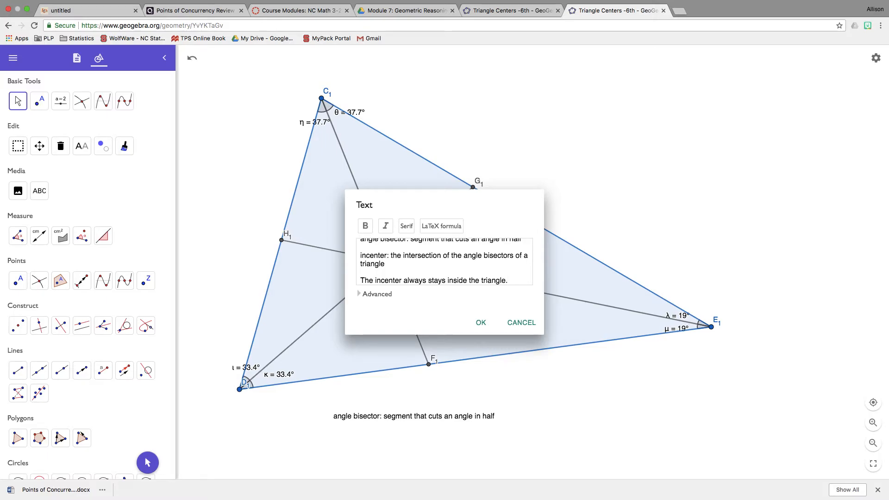
click(481, 324)
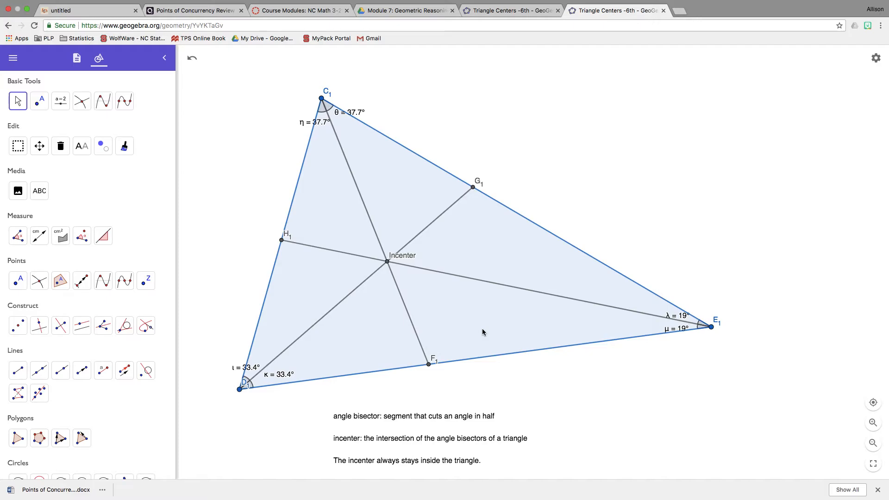
- Reshape the triangle by moving vertex C₁ lower and farther from E₁
drag(321, 99, 343, 107)
drag(318, 139, 277, 147)
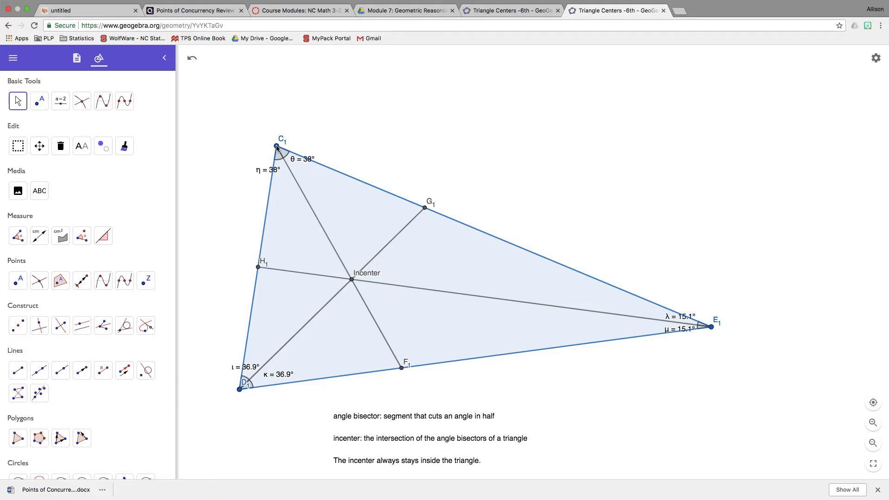
- Construct the perpendicular line through the incenter to side D₁E₁ and draw a segment from the incenter to its foot on that side
click(38, 327)
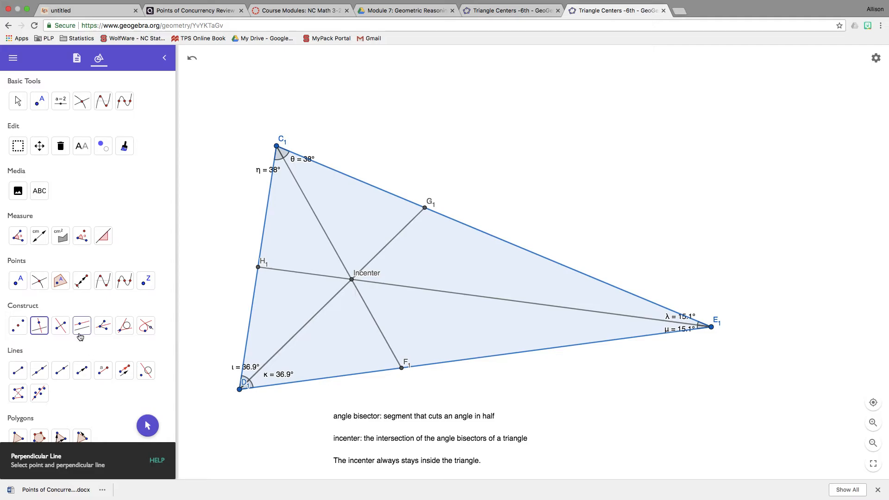
click(352, 279)
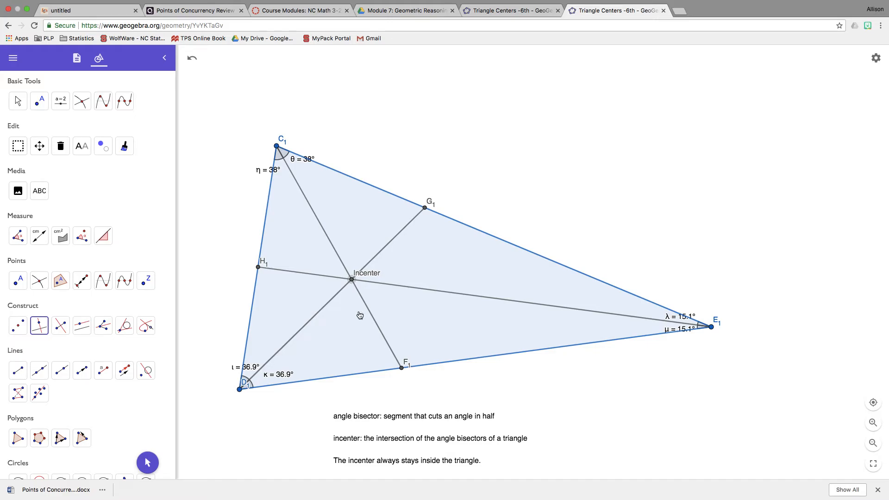
click(368, 373)
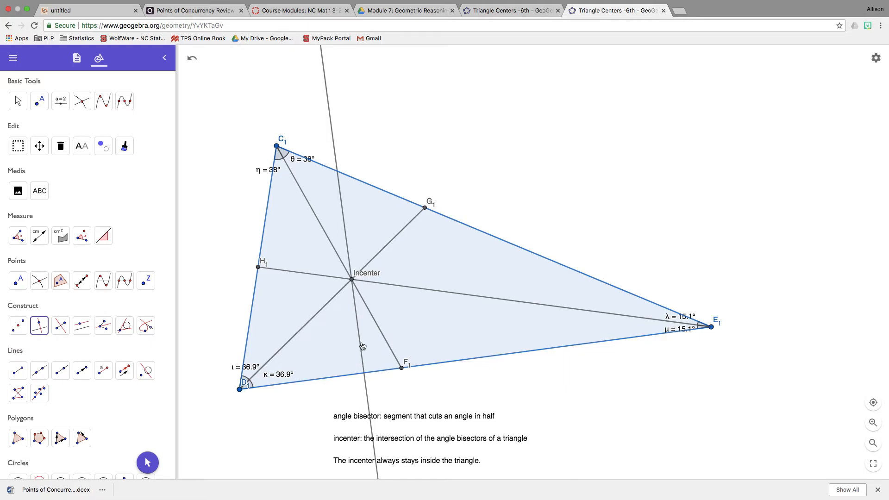
click(18, 370)
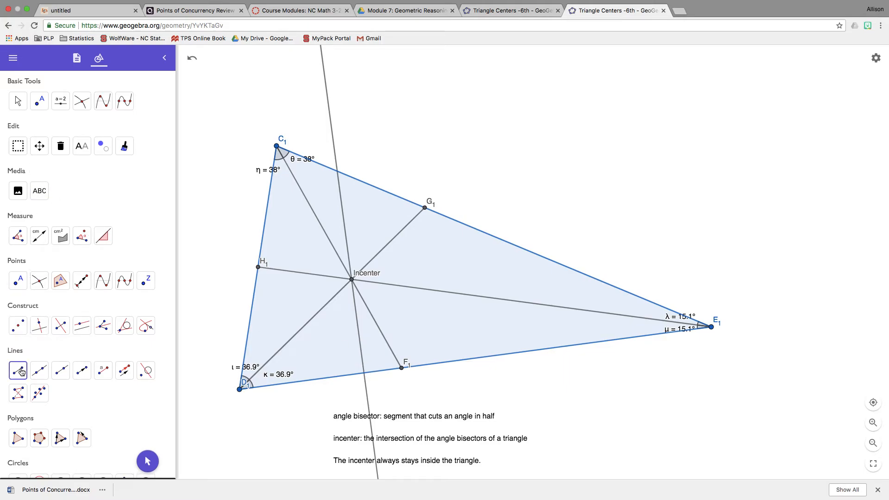
click(352, 280)
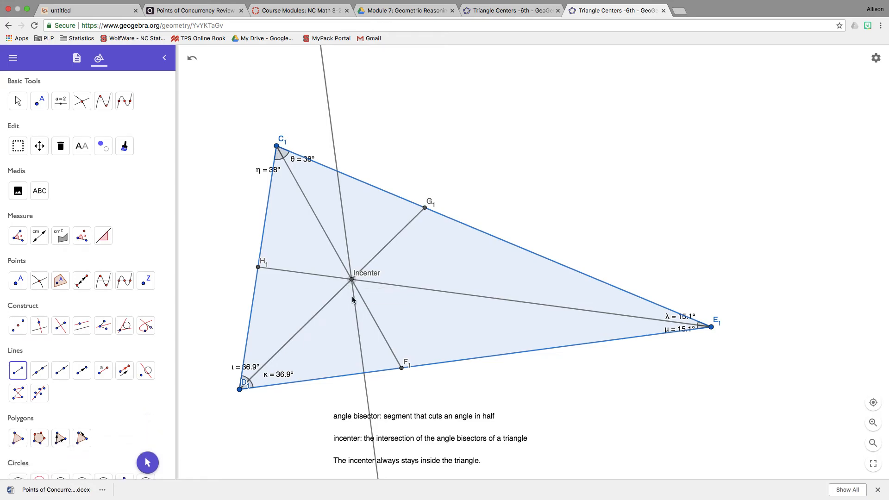
click(364, 373)
- Hide the perpendicular line to side D₁E₁, keeping the segment from the incenter to I₁
click(102, 154)
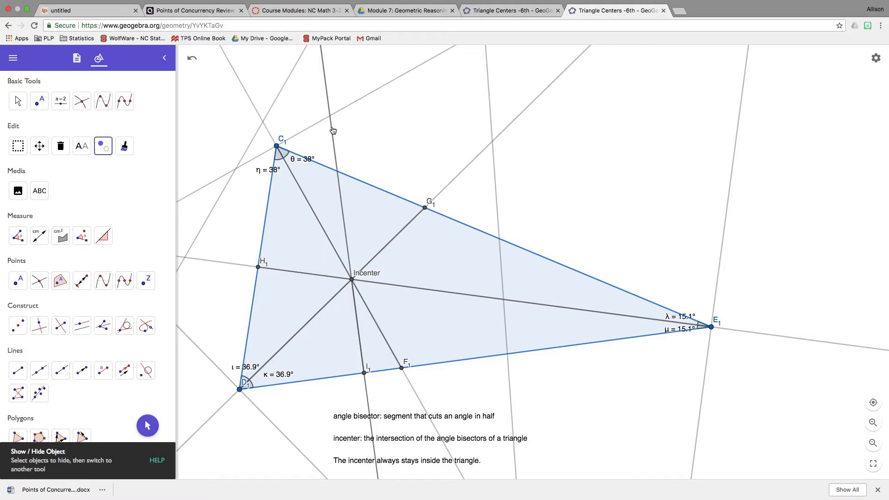
click(332, 129)
click(24, 100)
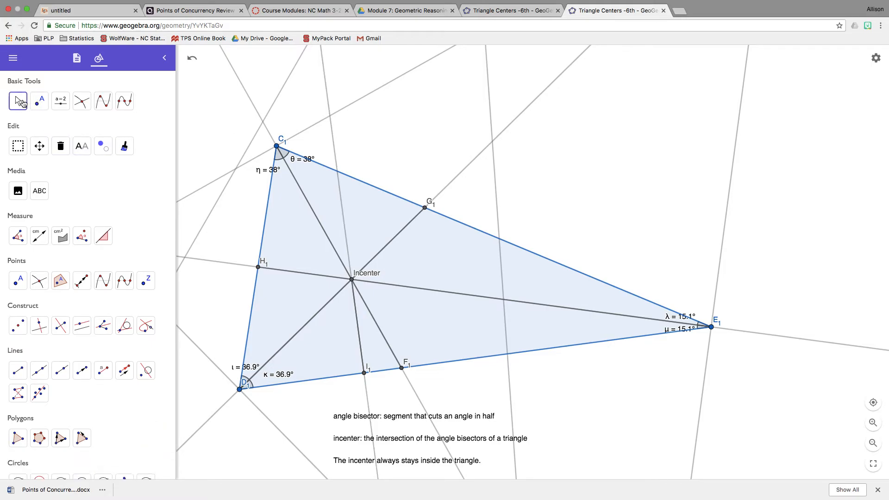
- Change the line style of the segment from the incenter to I₁ to dashed
click(358, 321)
click(316, 264)
click(342, 282)
click(400, 334)
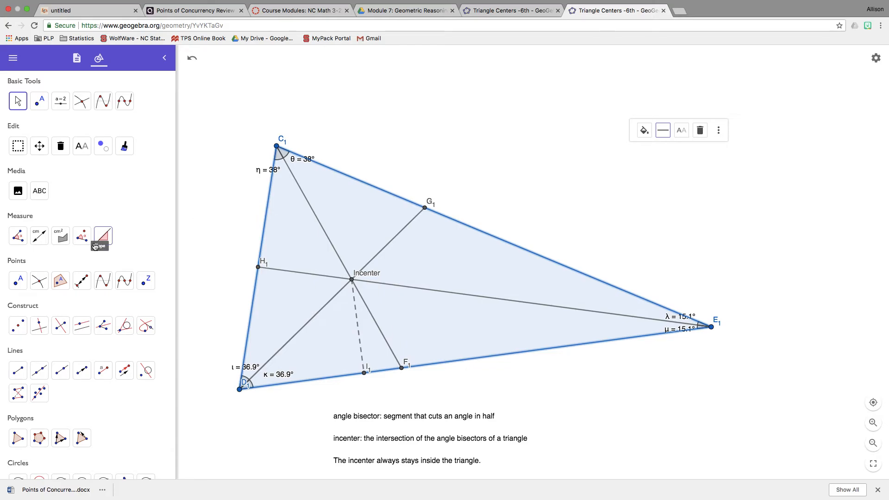
- Construct the perpendicular line through the incenter to side C₁E₁ and draw a segment from the incenter to its foot on that side
click(39, 326)
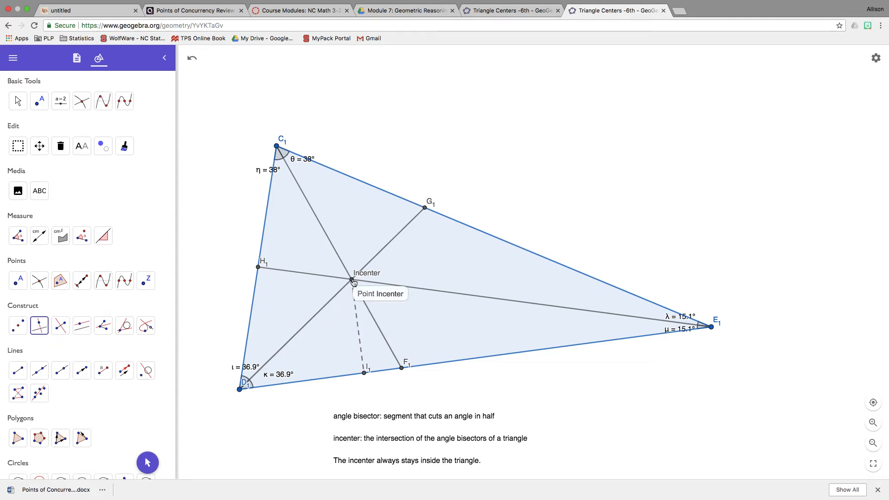
click(399, 199)
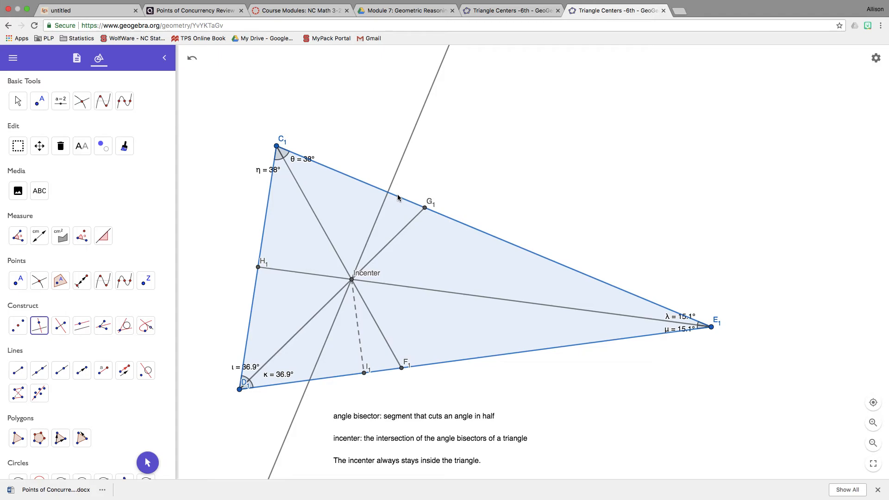
click(18, 371)
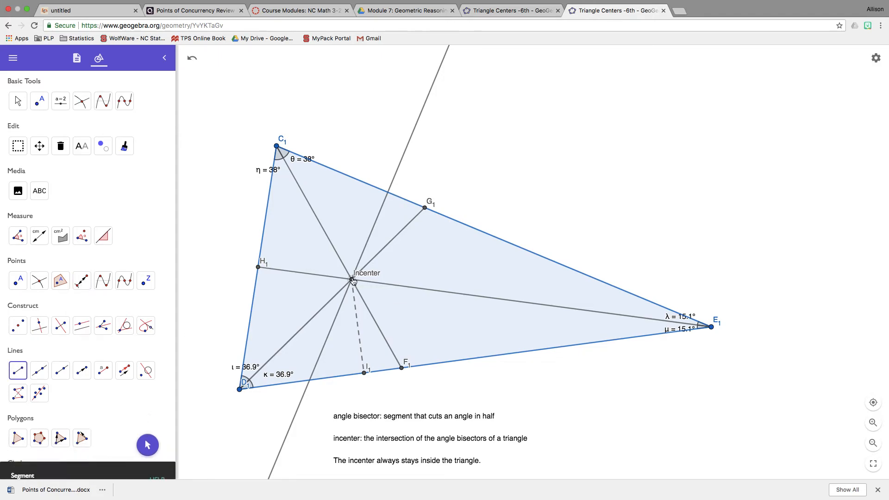
click(388, 191)
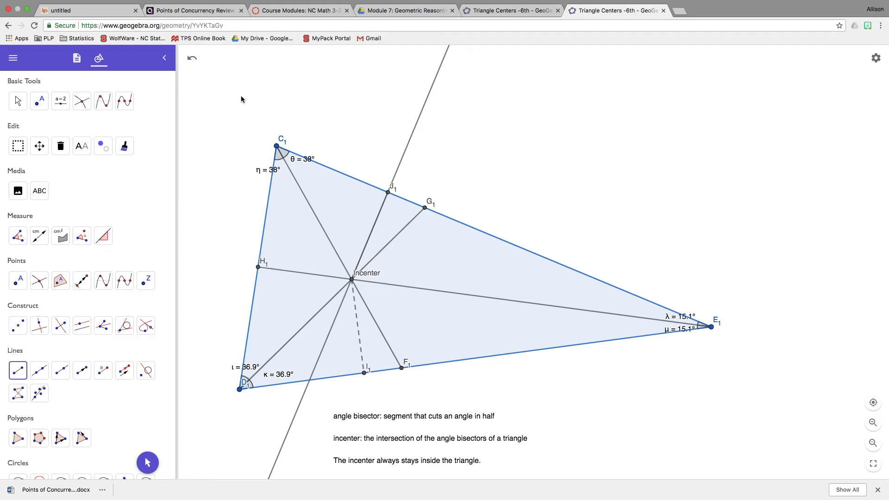
- Hide the perpendicular line to side C₁E₁, keeping the segment from the incenter to J₁
click(112, 149)
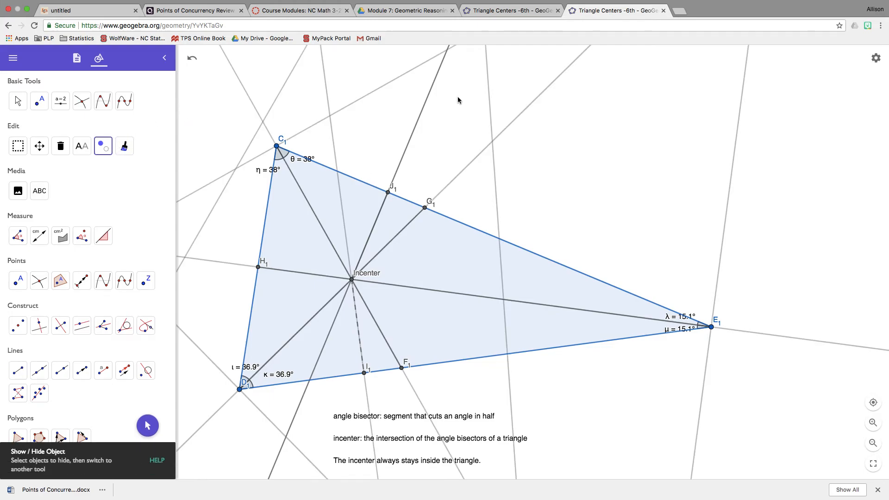
click(428, 99)
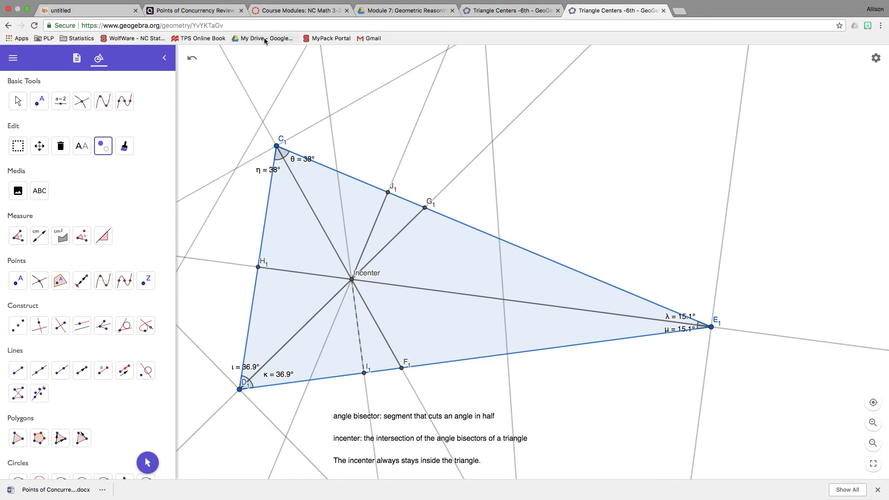
click(18, 101)
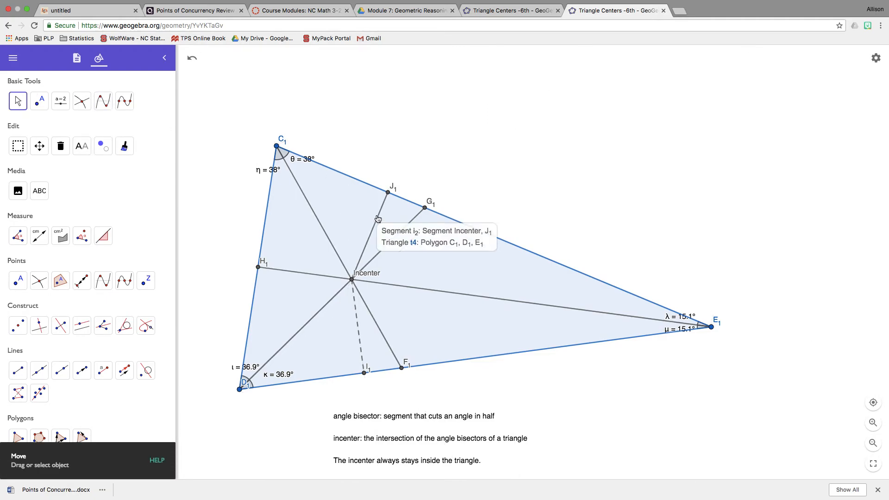
- Change the line style of the segment from the incenter to J₁ to dashed
click(376, 218)
click(340, 176)
click(368, 195)
click(416, 163)
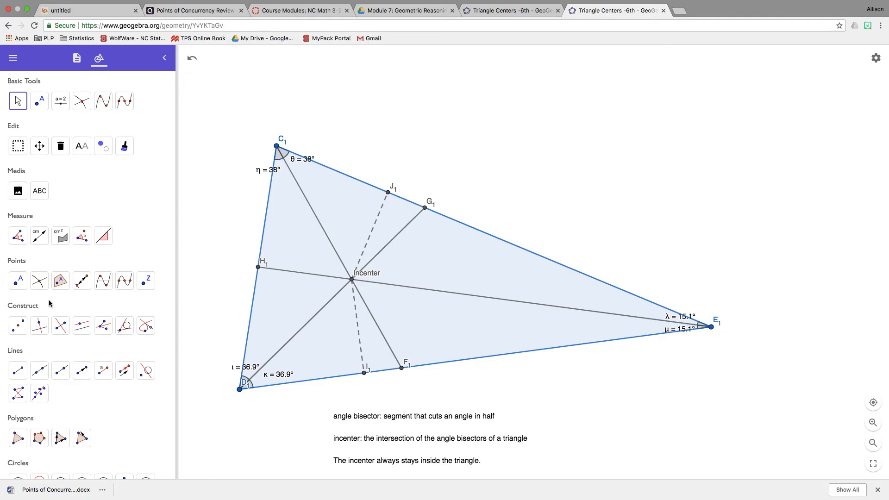
- Construct the perpendicular line through the incenter to side C₁D₁ and move vertex C₁ up toward E₁ to separate that line from H₁
click(38, 326)
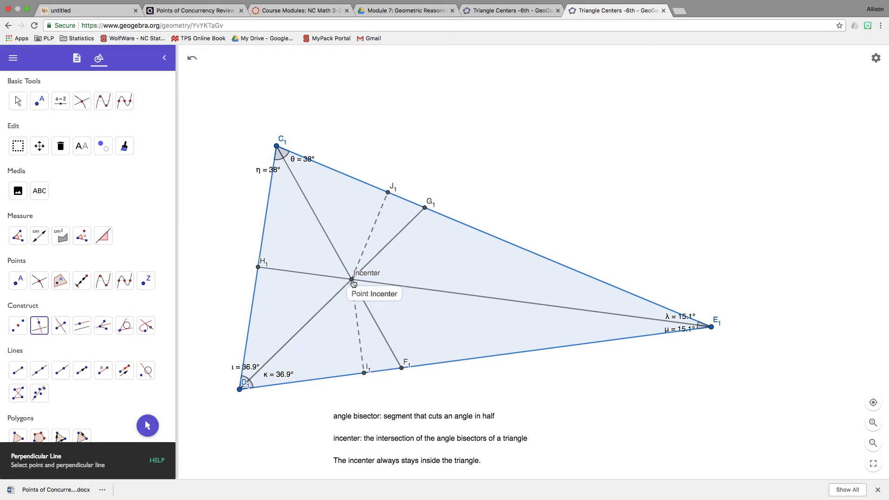
click(261, 253)
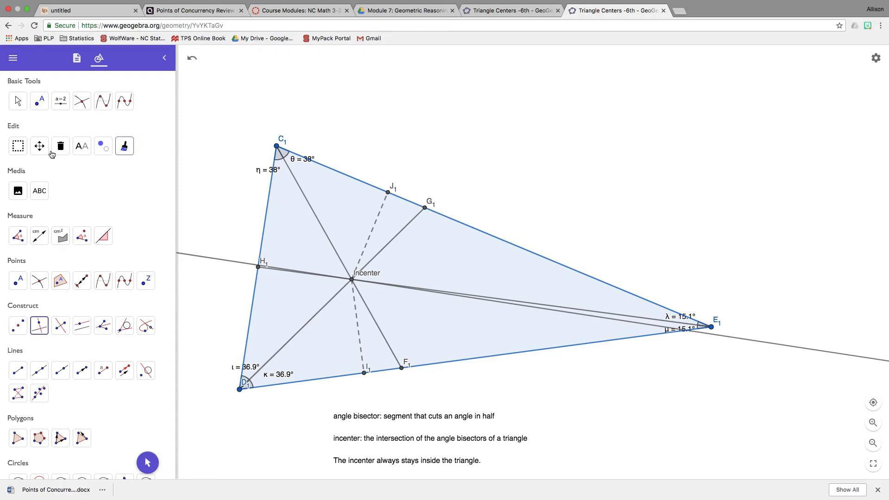
click(18, 101)
drag(277, 146, 379, 89)
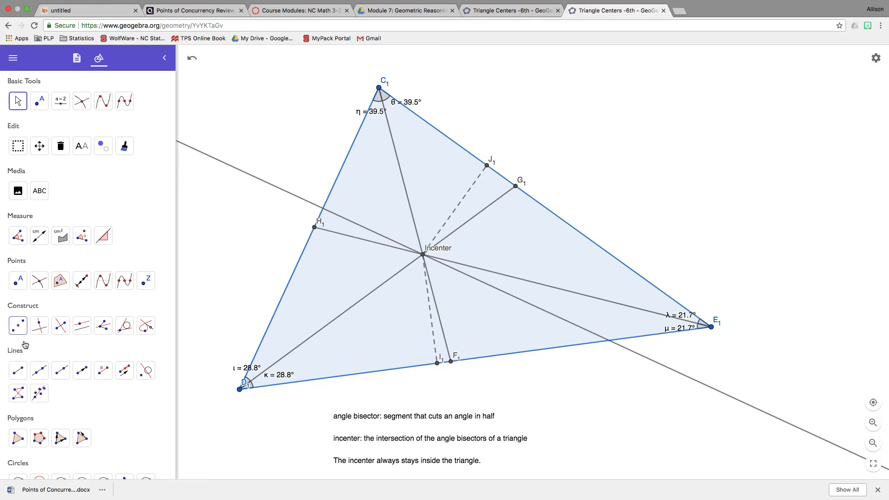
- Draw a segment from the incenter to the perpendicular line's intersection with side C₁D₁, and hide that perpendicular line
click(22, 372)
click(423, 254)
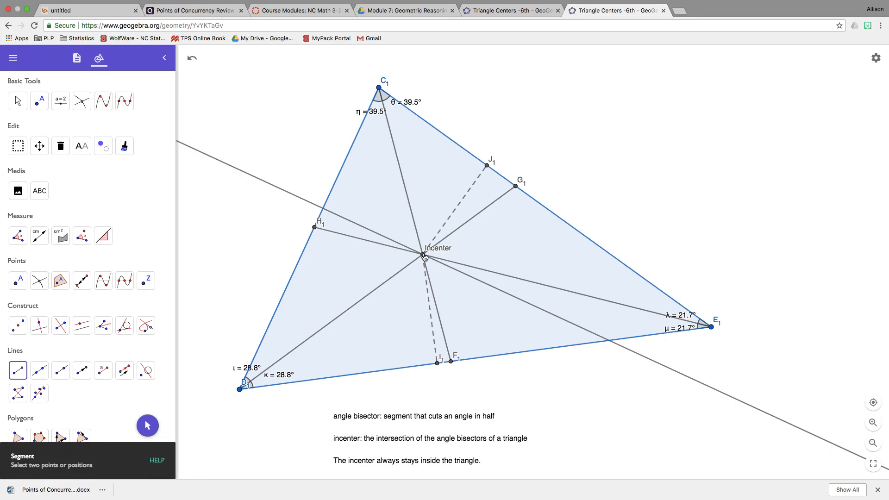
click(323, 208)
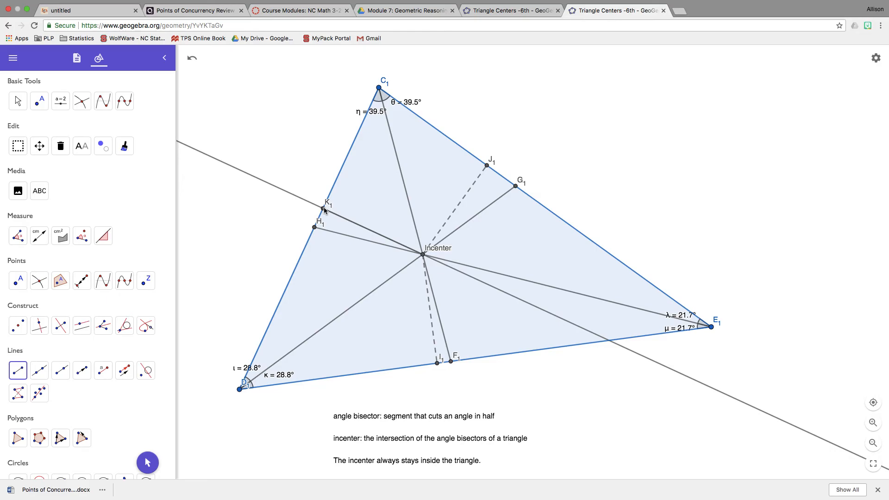
click(103, 146)
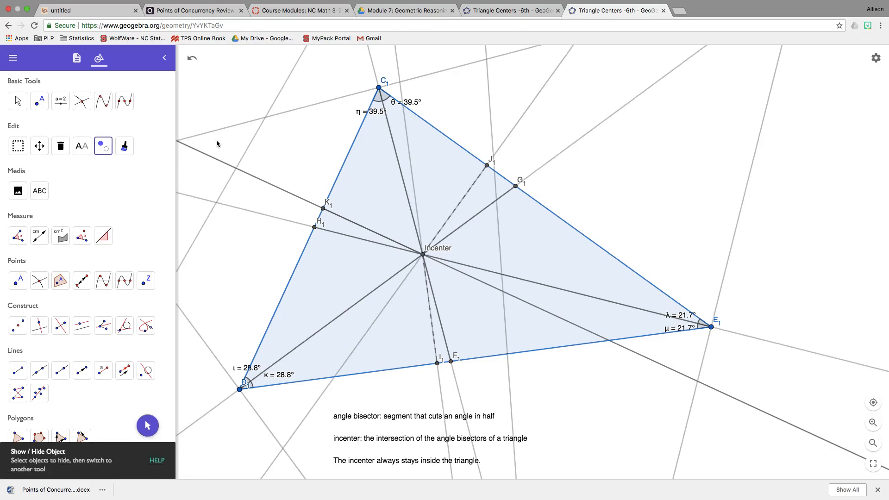
click(218, 162)
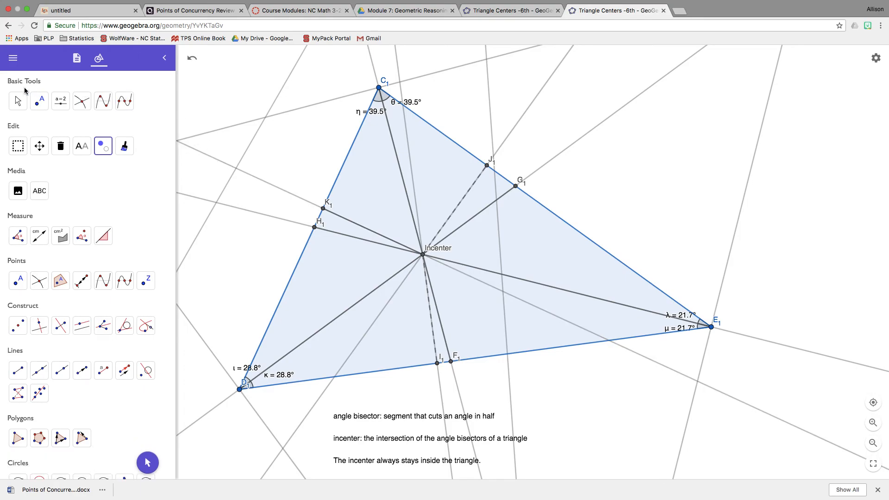
click(19, 101)
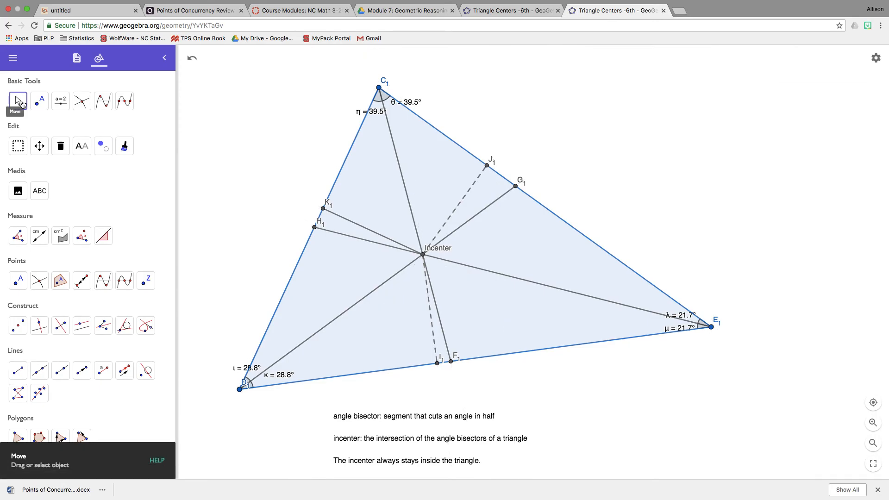
- Change the line style of the segment from the incenter to K₁ to dashed
click(346, 222)
click(375, 193)
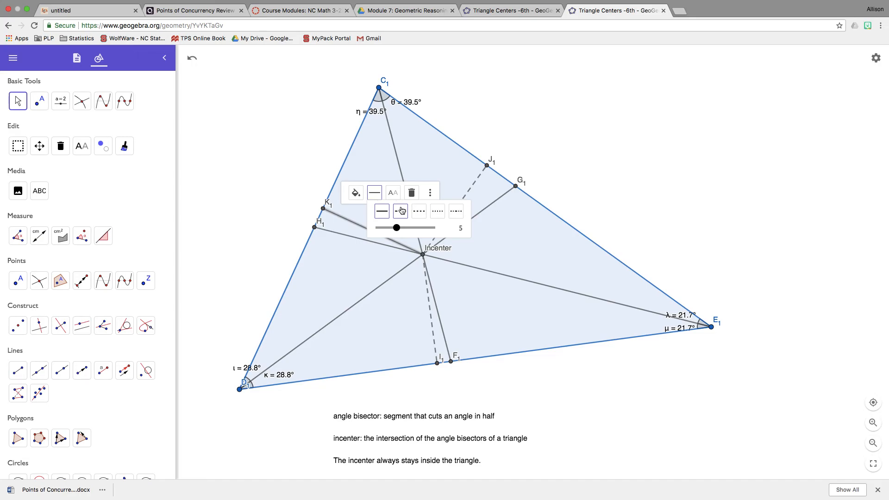
click(401, 211)
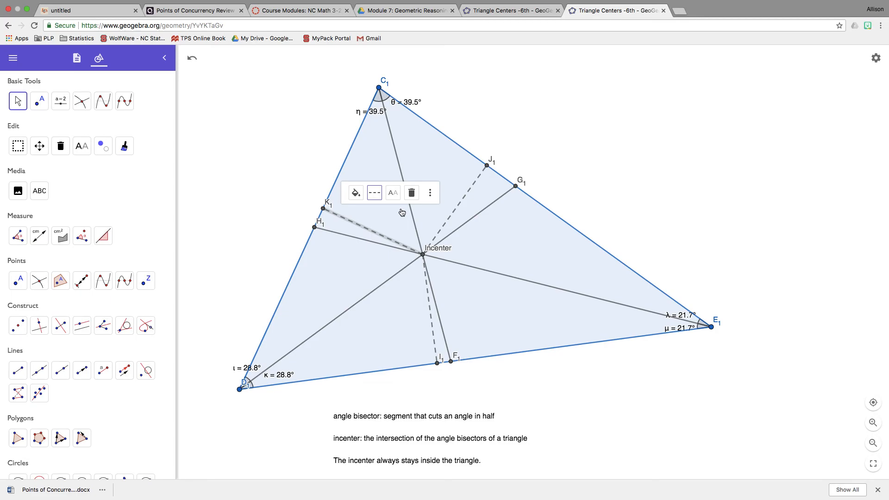
click(570, 122)
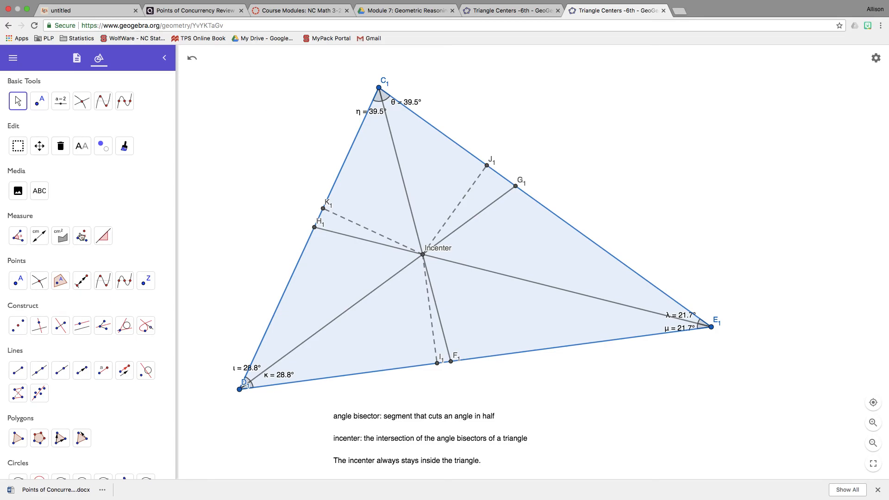
- Add length measurements to the three dashed segments from the incenter to K₁, J₁ and I₁
click(48, 242)
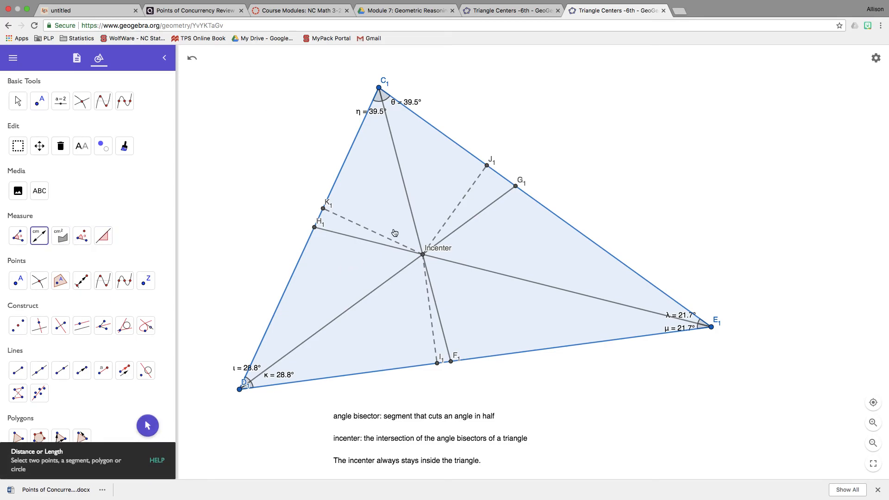
click(382, 237)
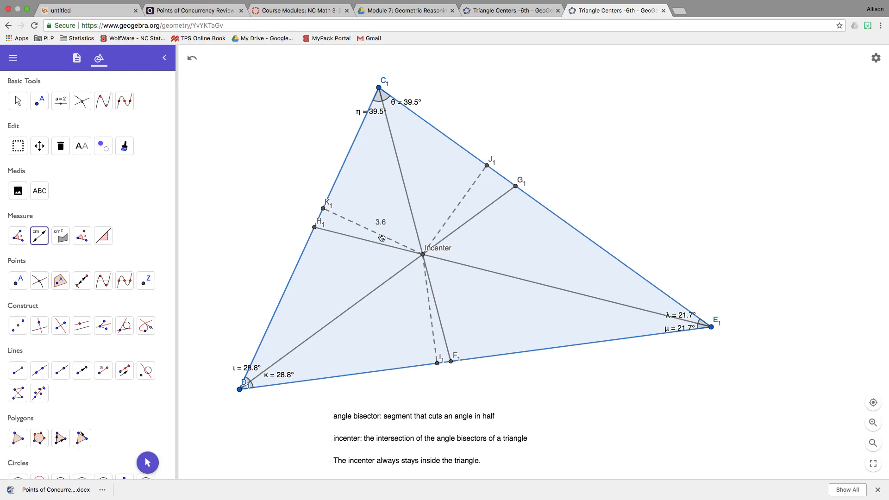
click(461, 204)
click(432, 327)
- Add the line "The incenter is equidistant from the sides of the triangle." to the end of the notes below the triangle, after a blank line
click(20, 98)
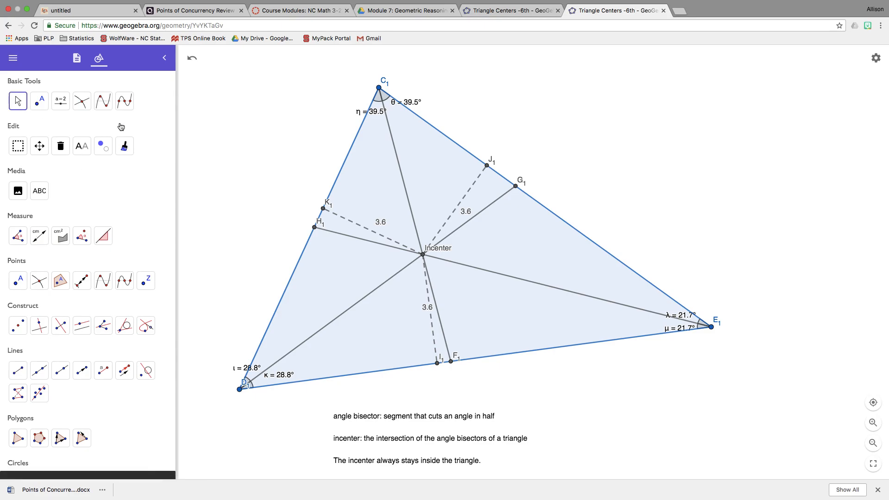
drag(212, 150, 214, 123)
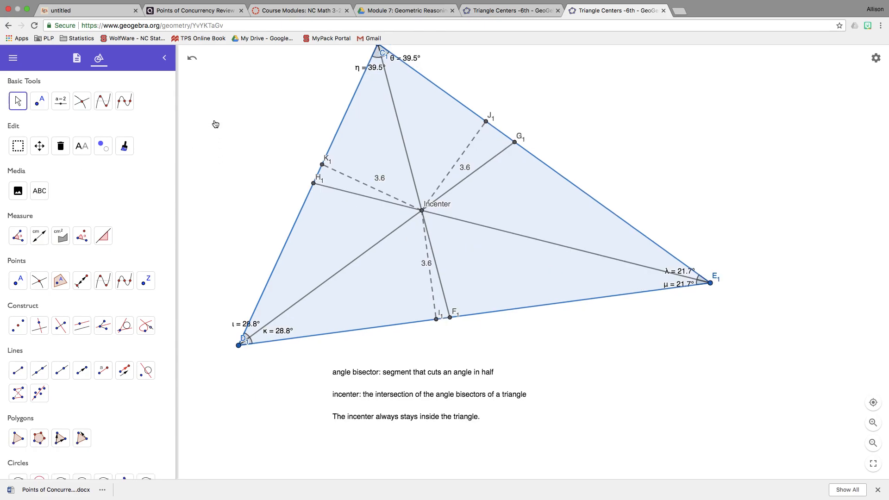
double_click(407, 386)
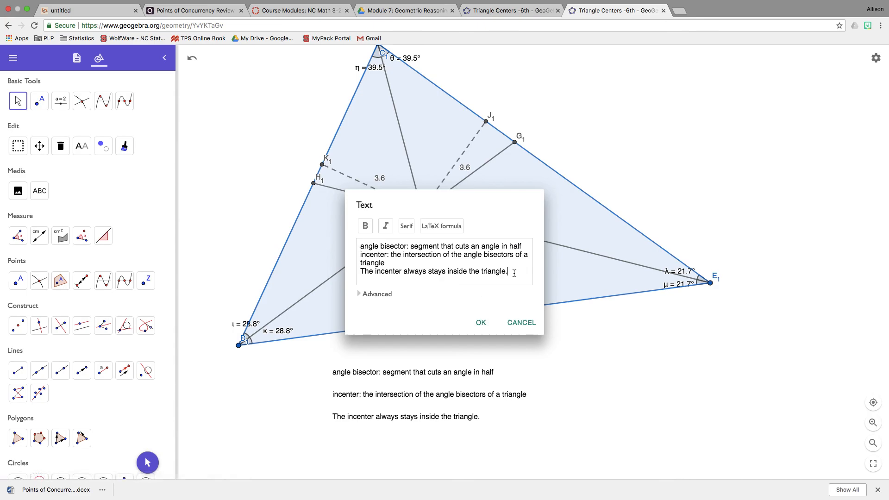
key(Return)
key(Return)
text(The incenter is )
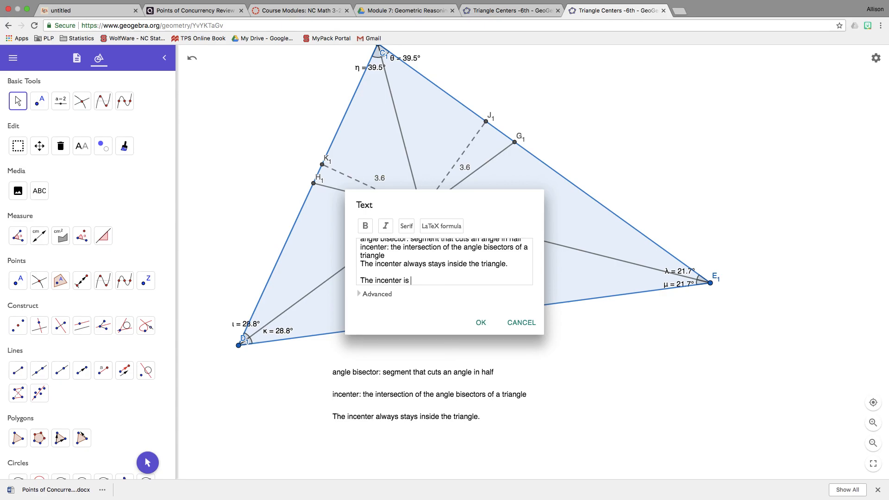
text(equidisc)
key(BackSpace)
text(tant from the sides of)
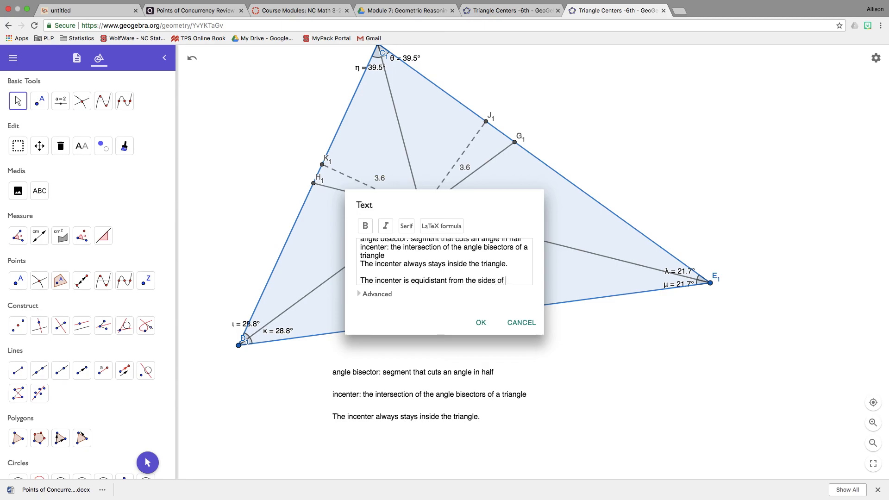
text( the triang)
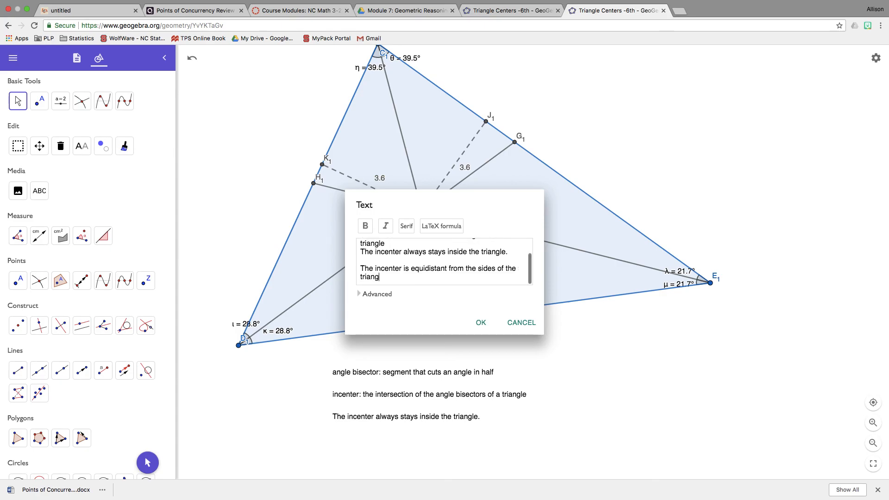
text(le.)
click(480, 322)
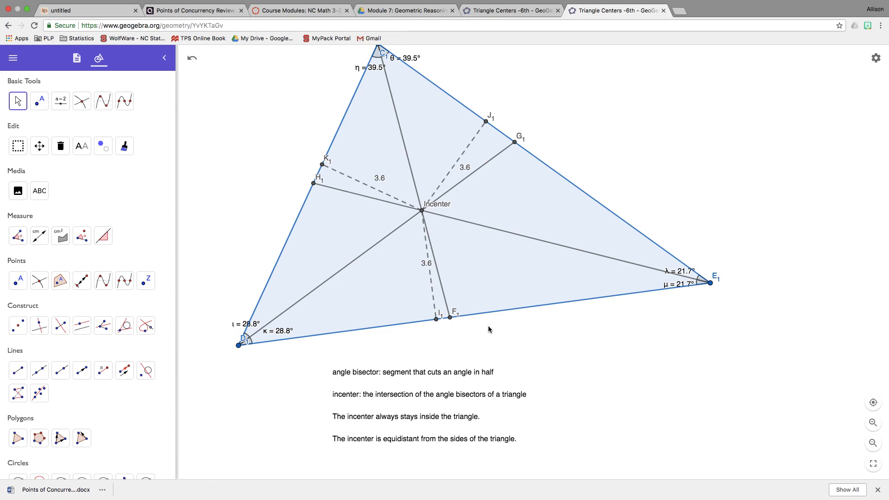
mouse_move(672, 3)
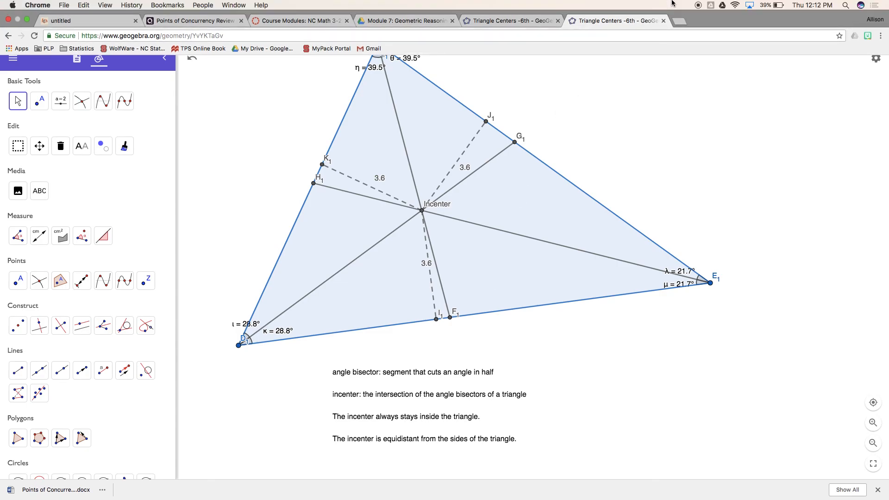